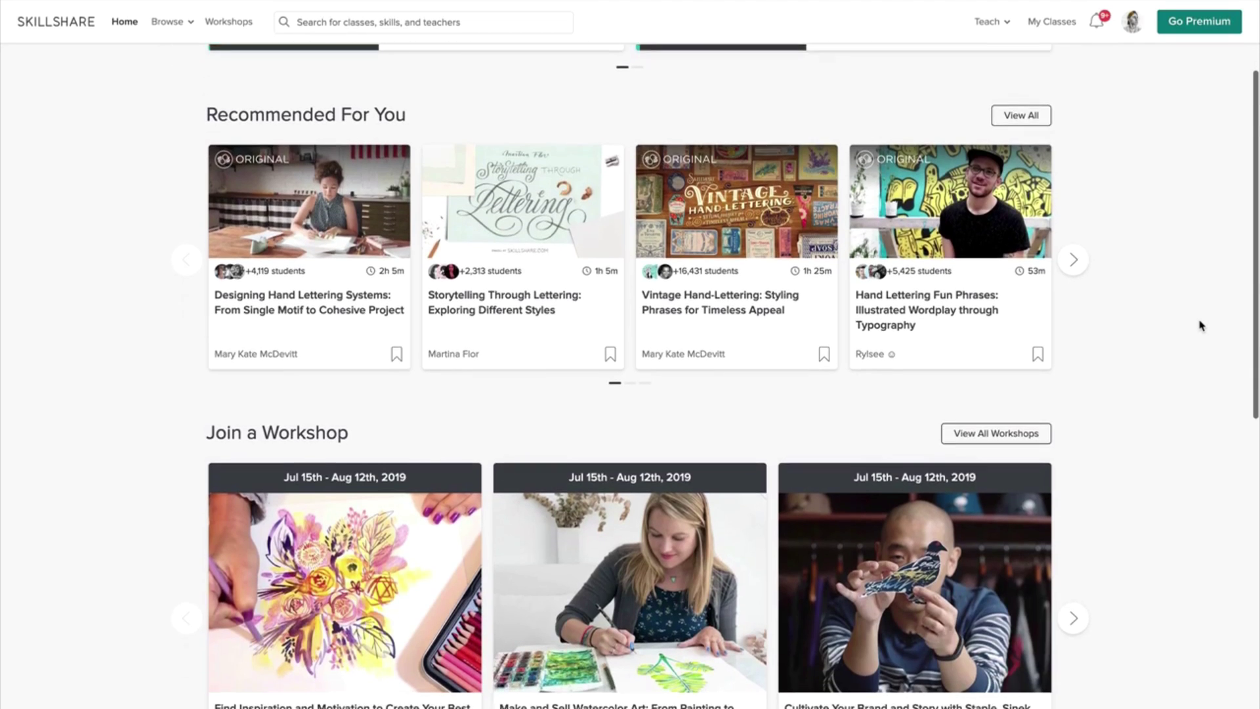
Step: Scroll down through the Skillshare home page
scroll(1200, 326, down, 5)
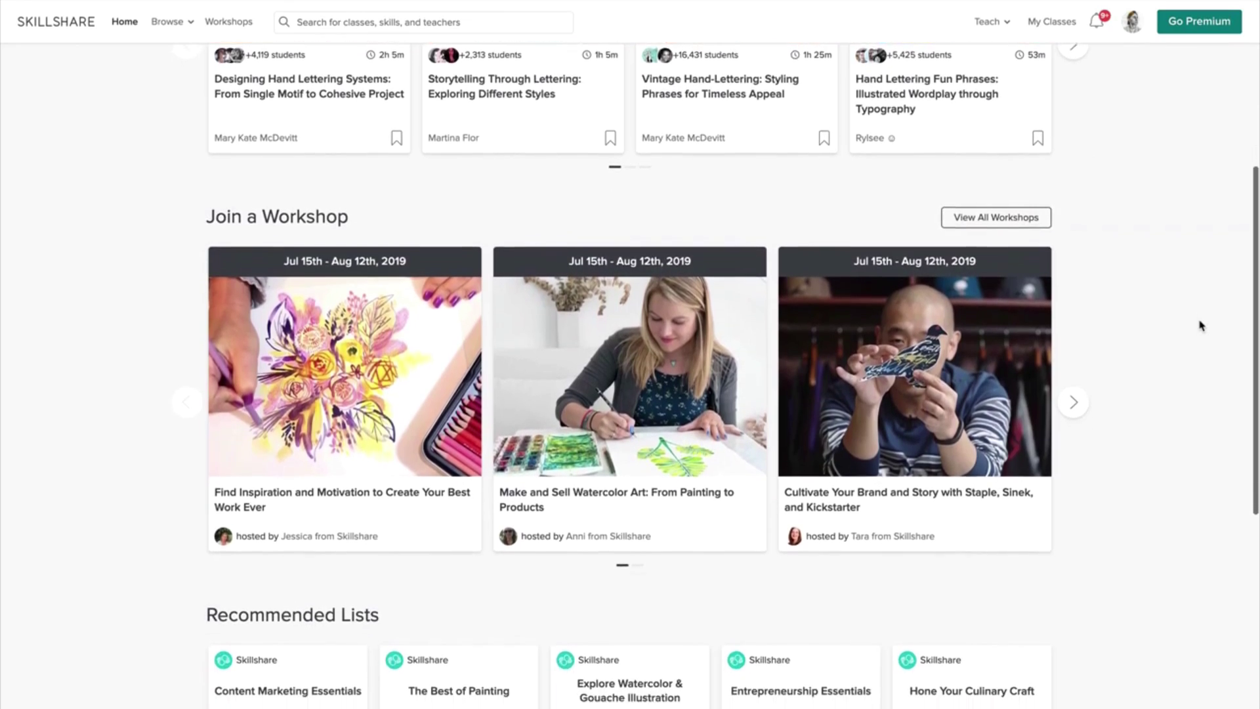
scroll(1200, 326, down, 4)
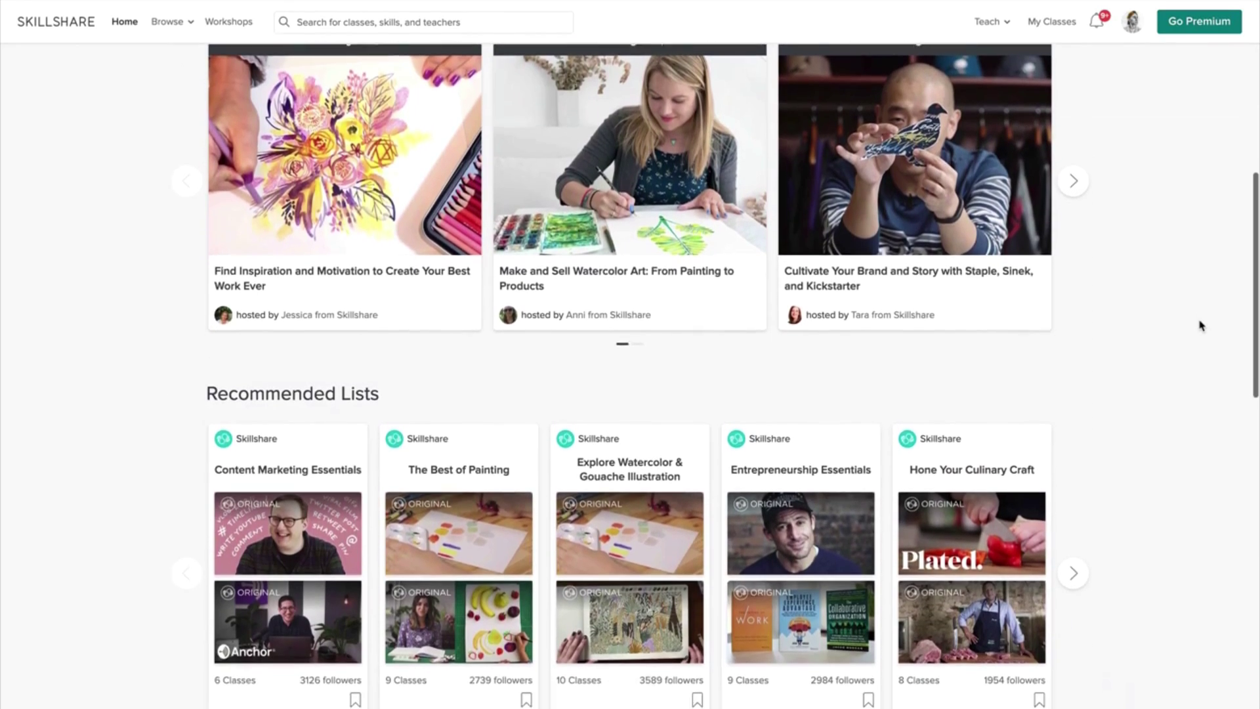
scroll(1200, 325, down, 4)
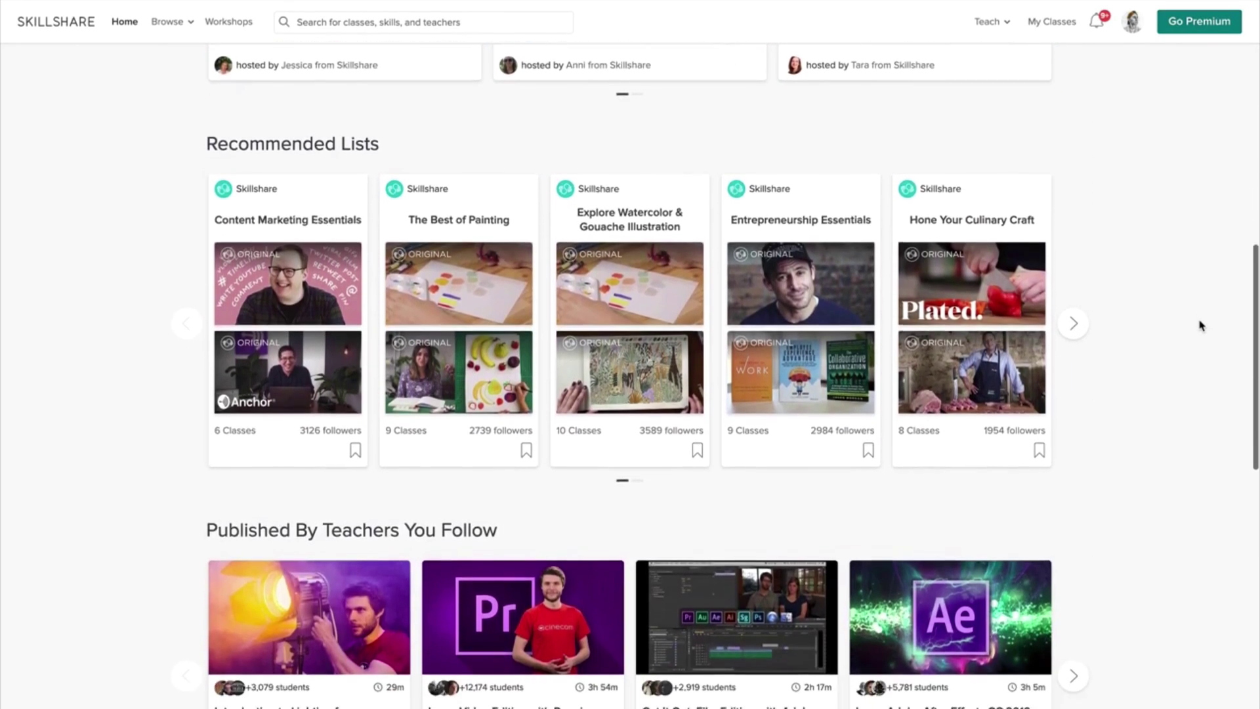
scroll(1200, 326, down, 4)
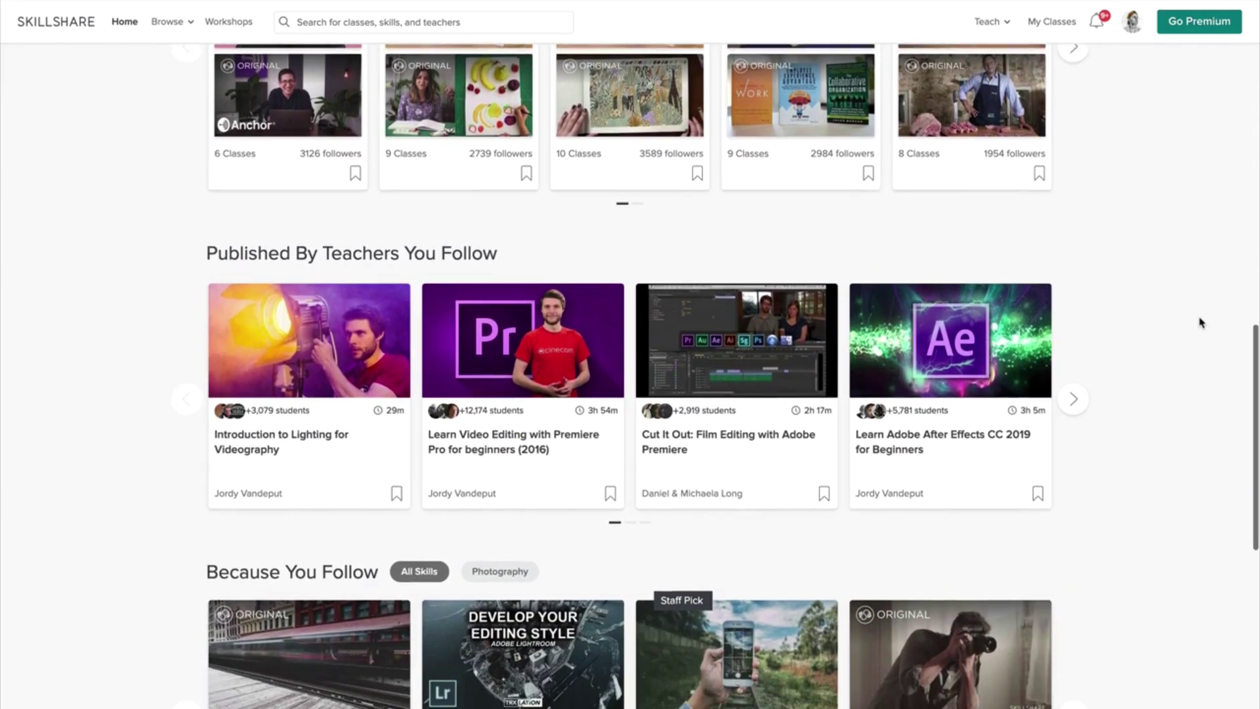
scroll(1201, 322, down, 5)
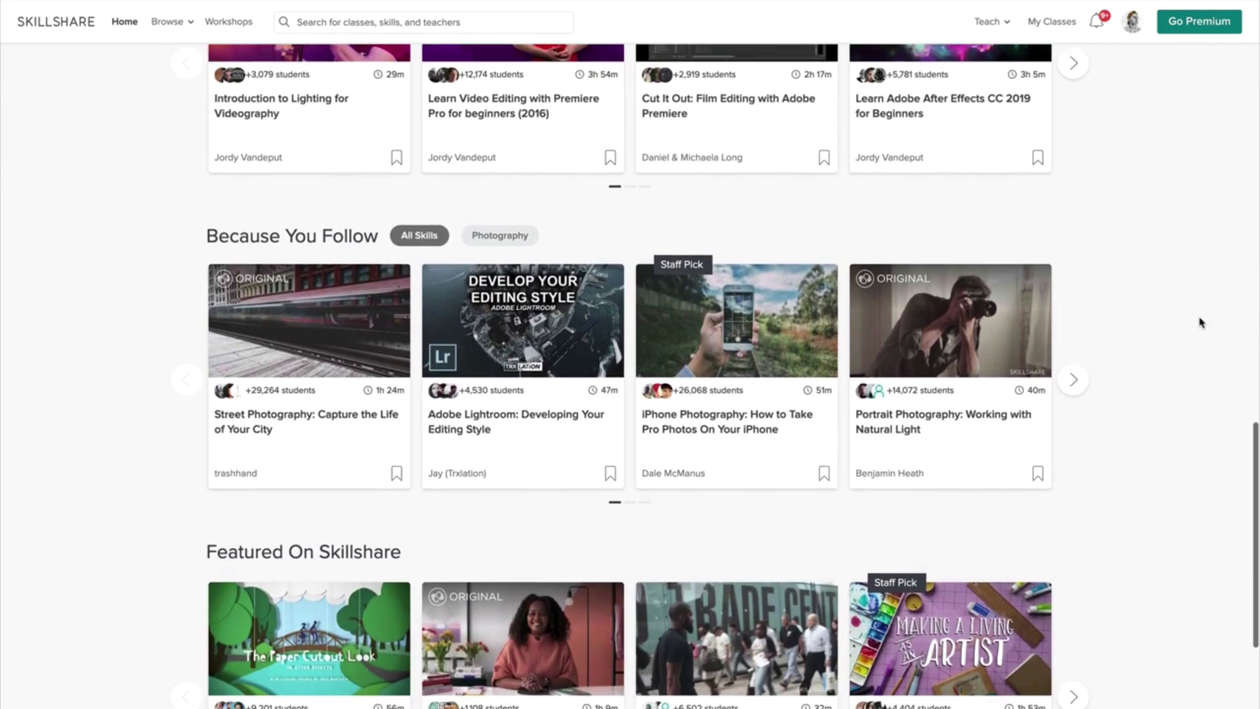
scroll(1201, 323, down, 2)
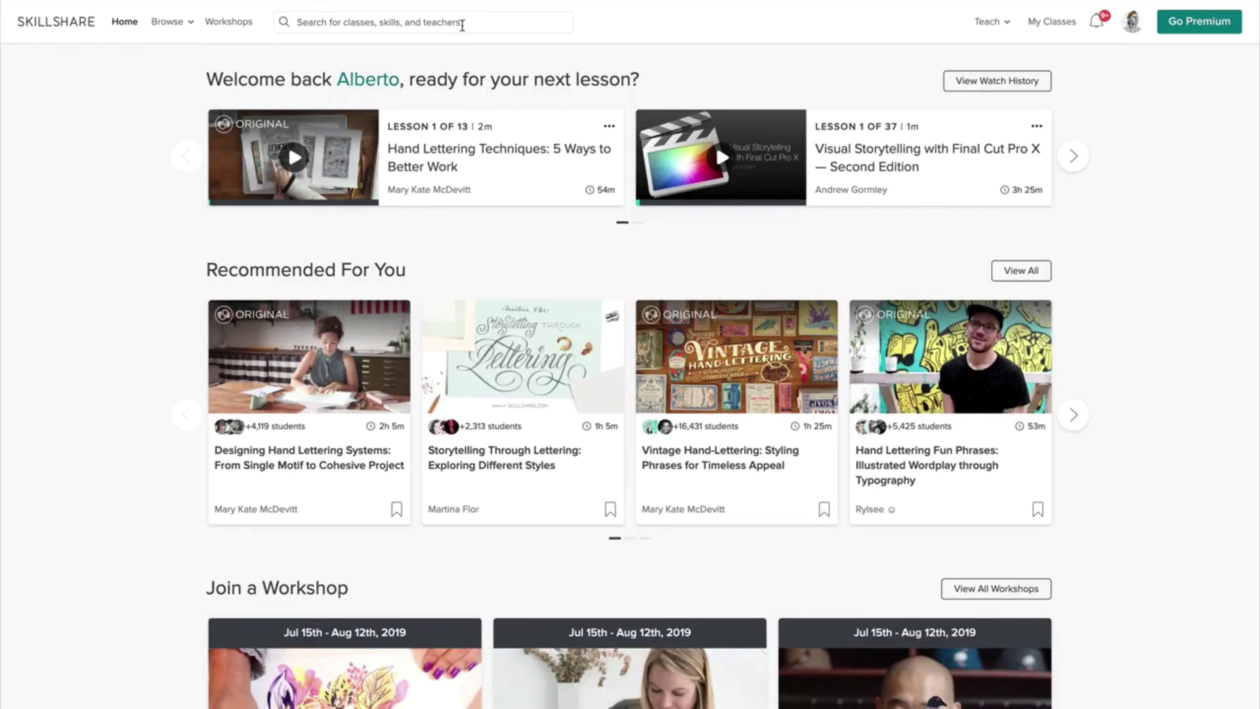
Step: Search Skillshare for 'final cut pro x' and scroll through the 345 class results
click(423, 22)
text(final cut pro x)
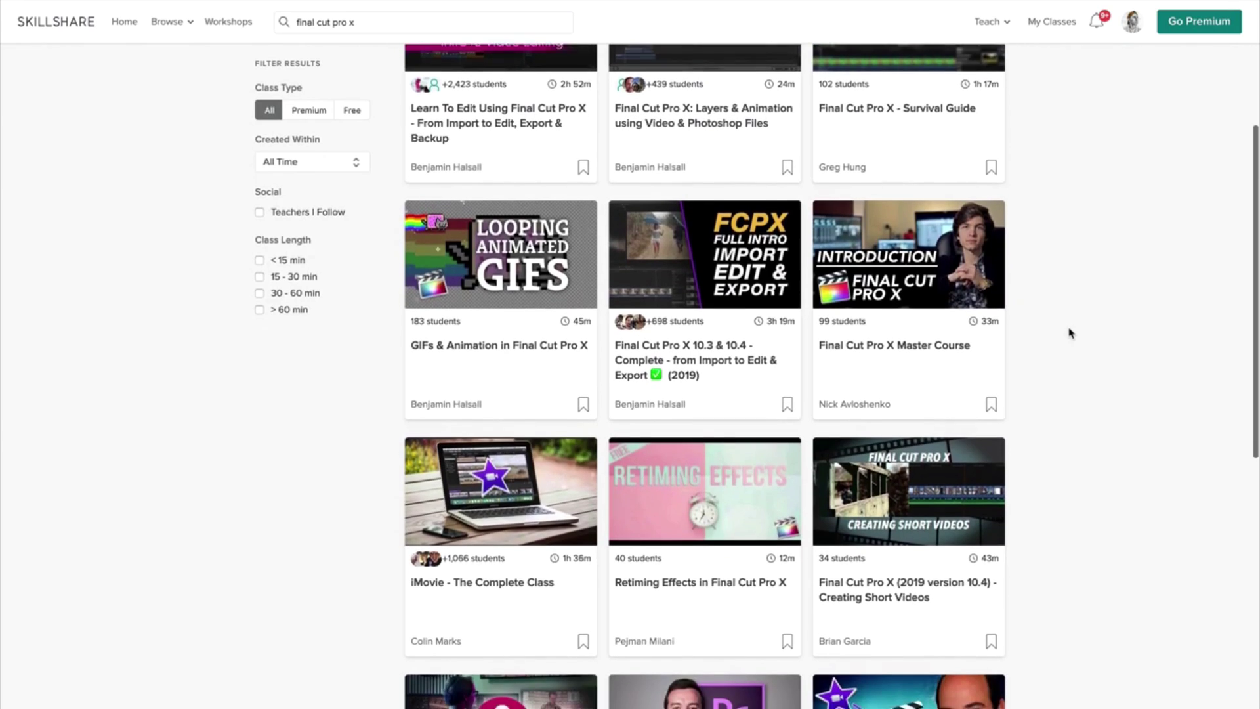
scroll(1071, 333, down, 1)
scroll(1070, 333, down, 5)
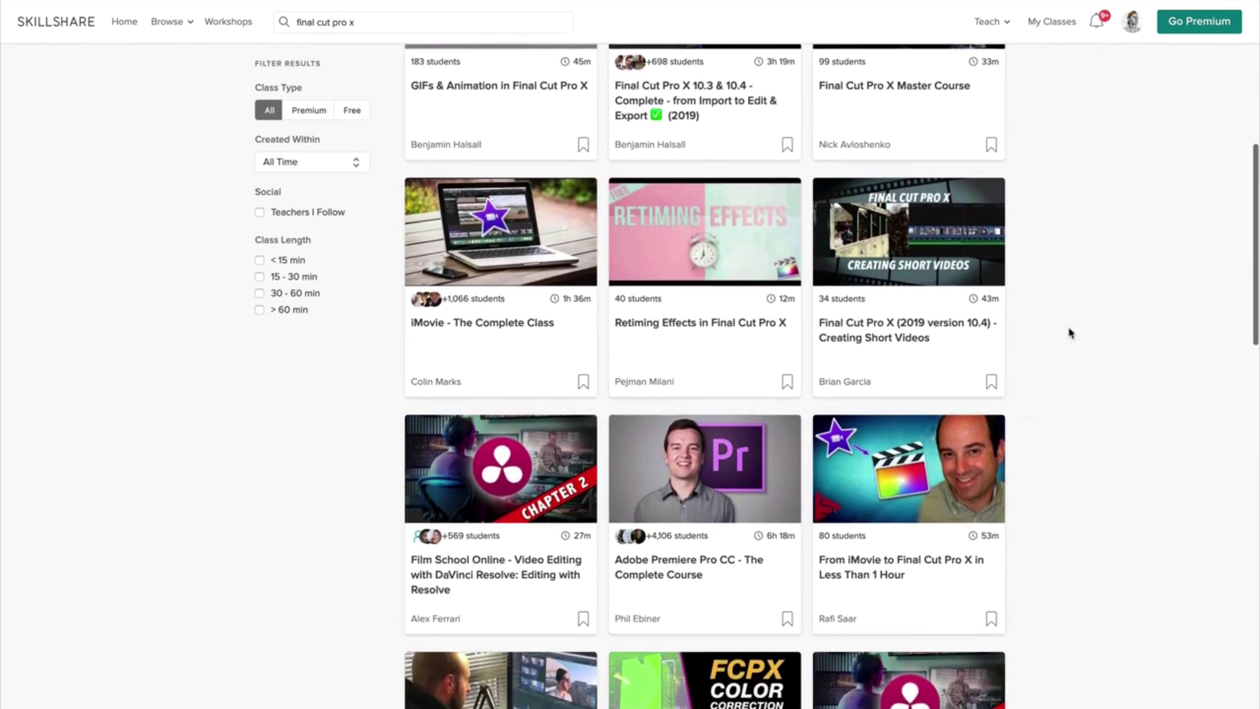
scroll(1070, 333, down, 3)
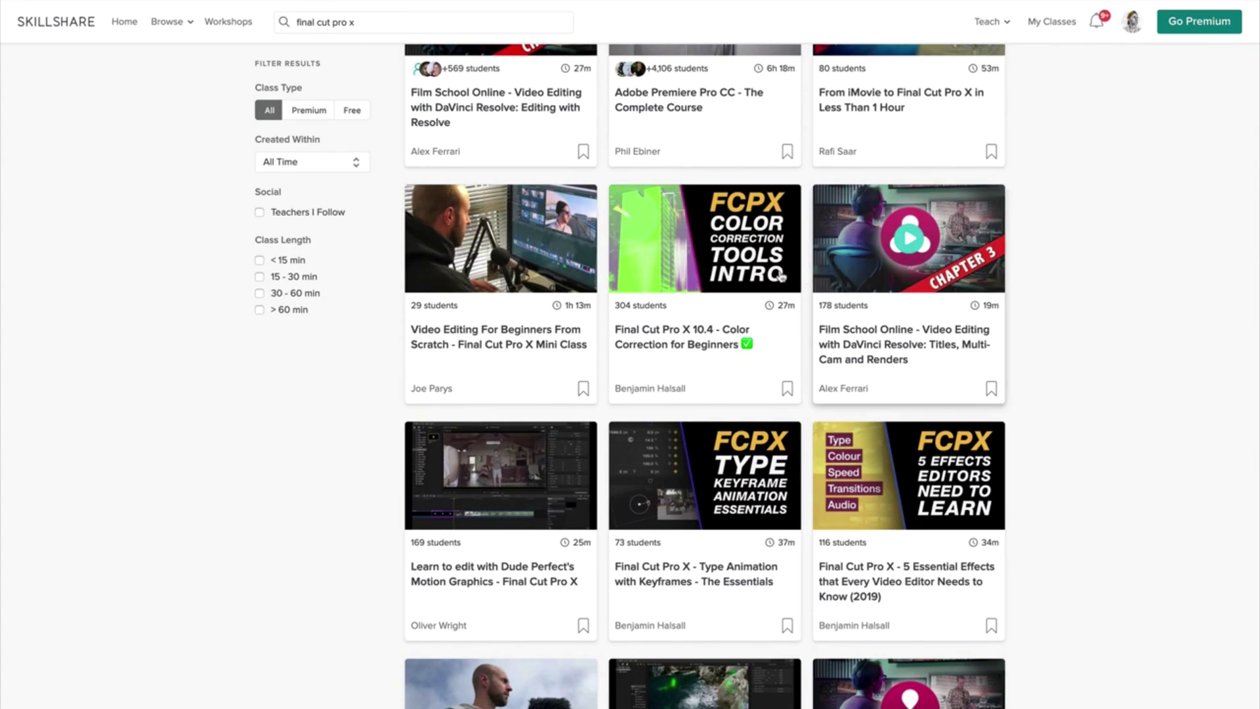
Step: Preview the Final Cut Pro X 10.4 Color Correction class video, then return to the browse page
click(708, 248)
click(468, 524)
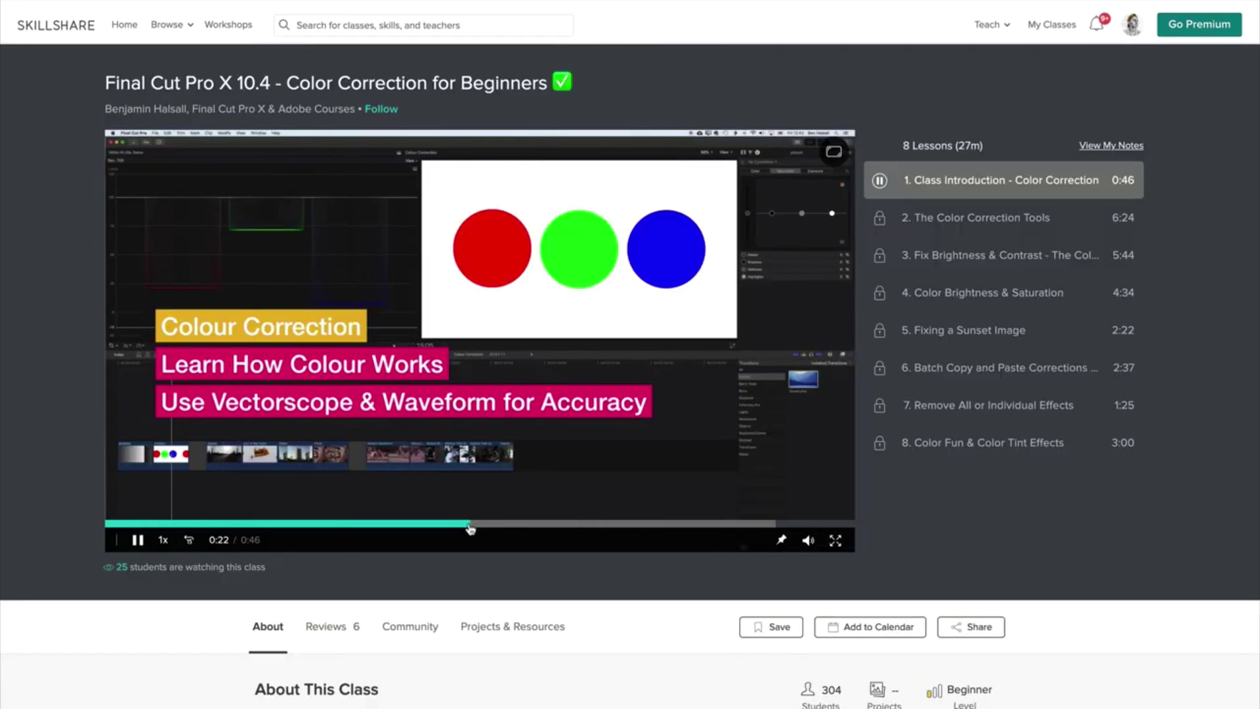
click(598, 524)
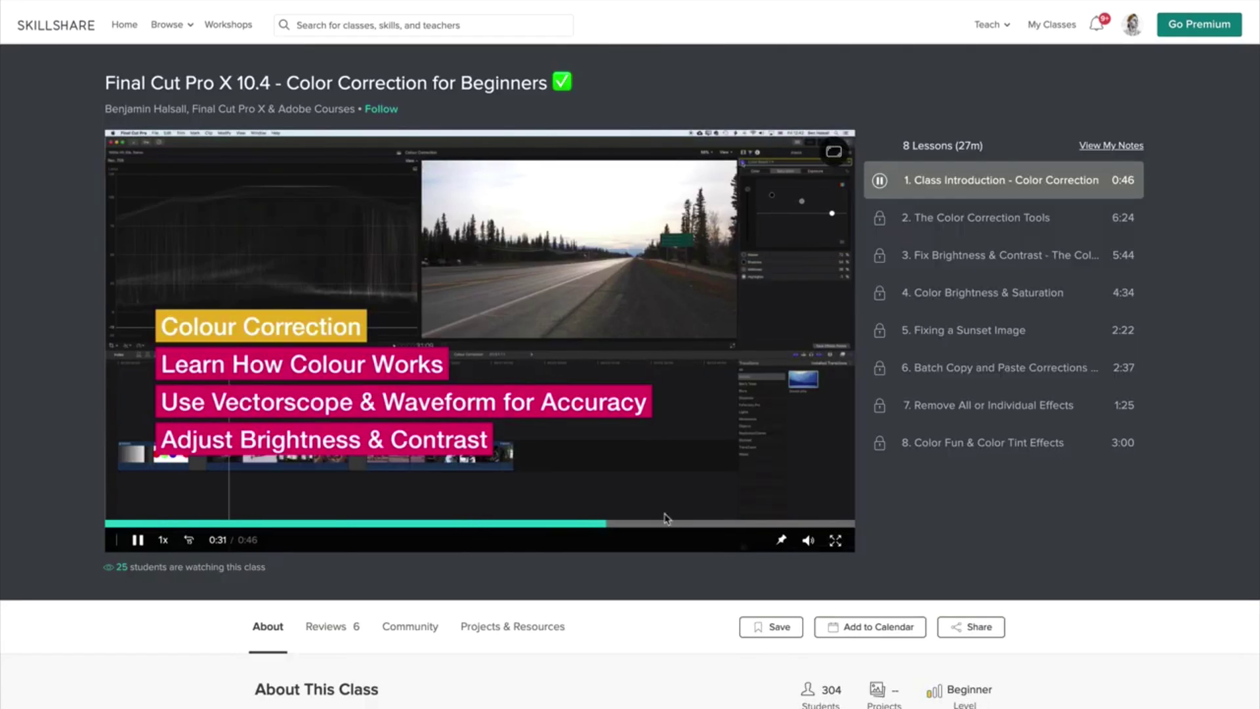
key(alt+Left)
Step: Scroll down through the Skillshare Premium landing page
scroll(1137, 406, down, 2)
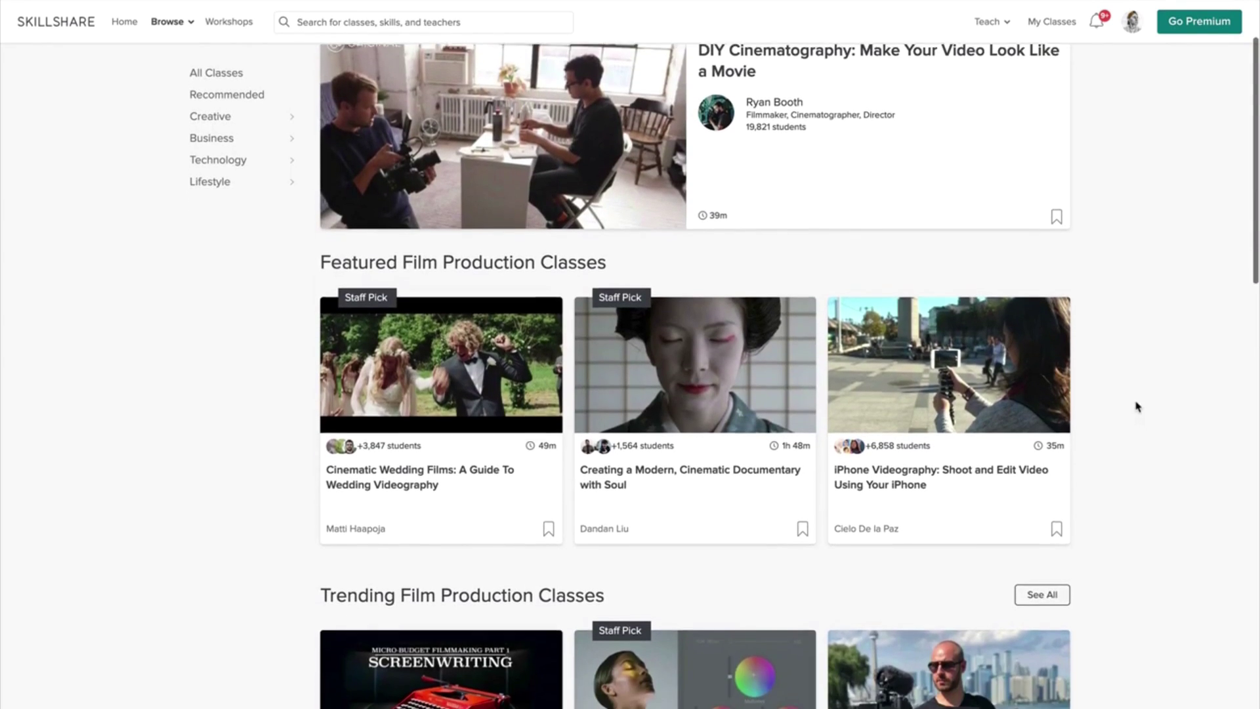
scroll(1137, 406, down, 3)
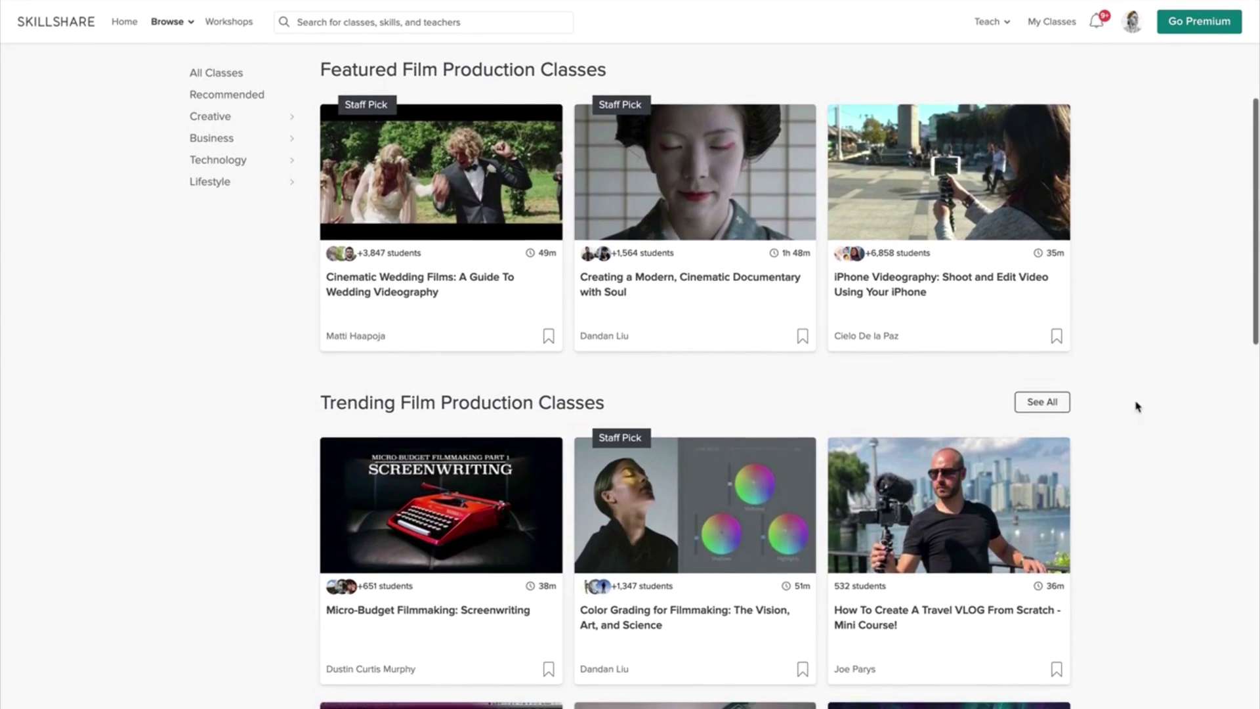
scroll(1137, 407, down, 1)
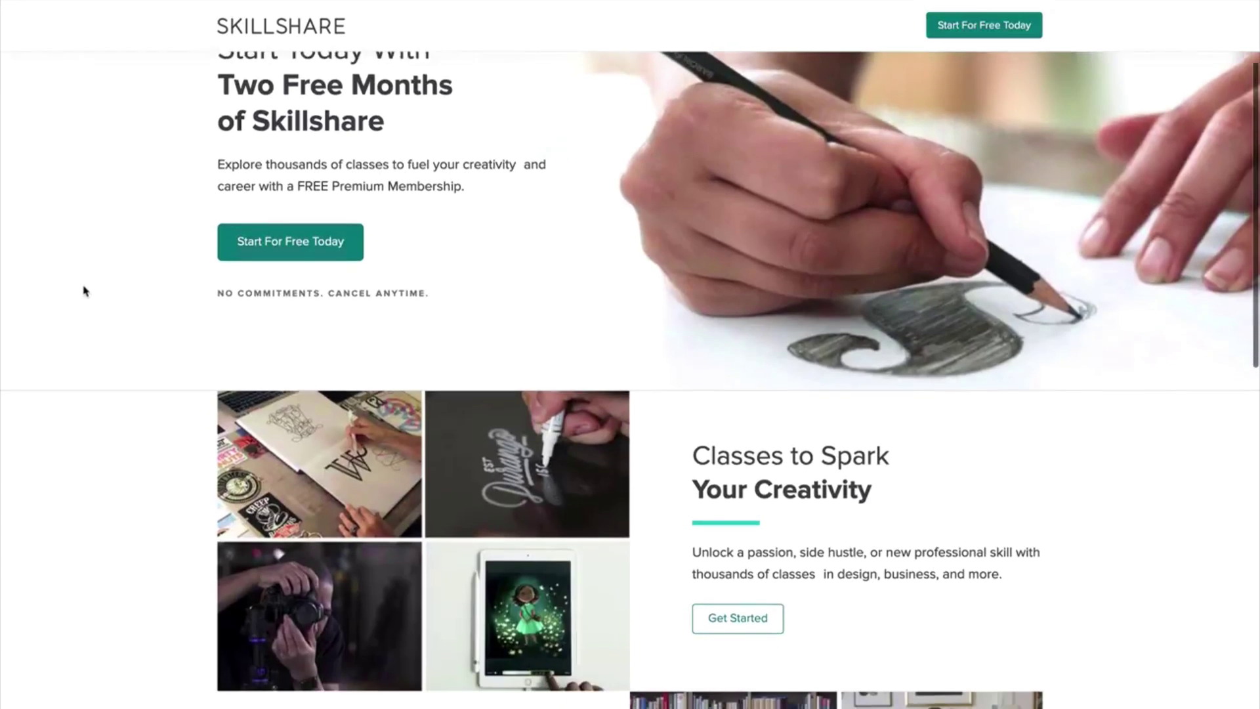
scroll(83, 288, down, 4)
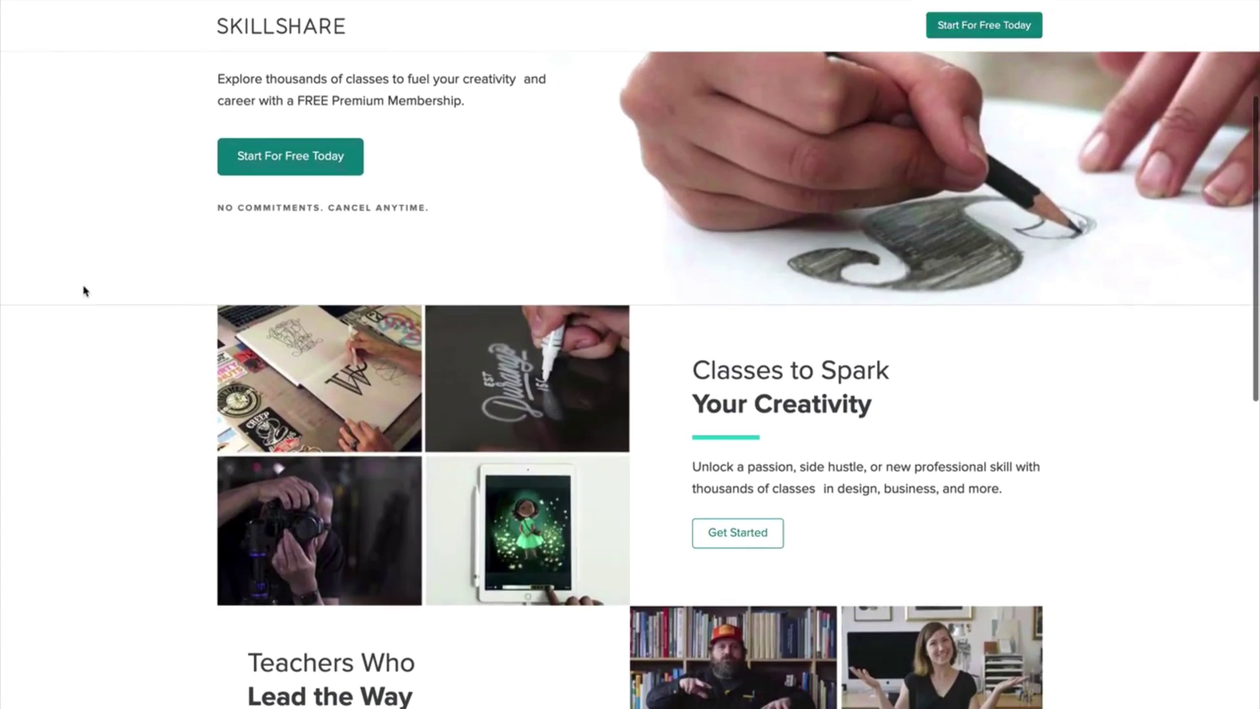
scroll(82, 288, down, 6)
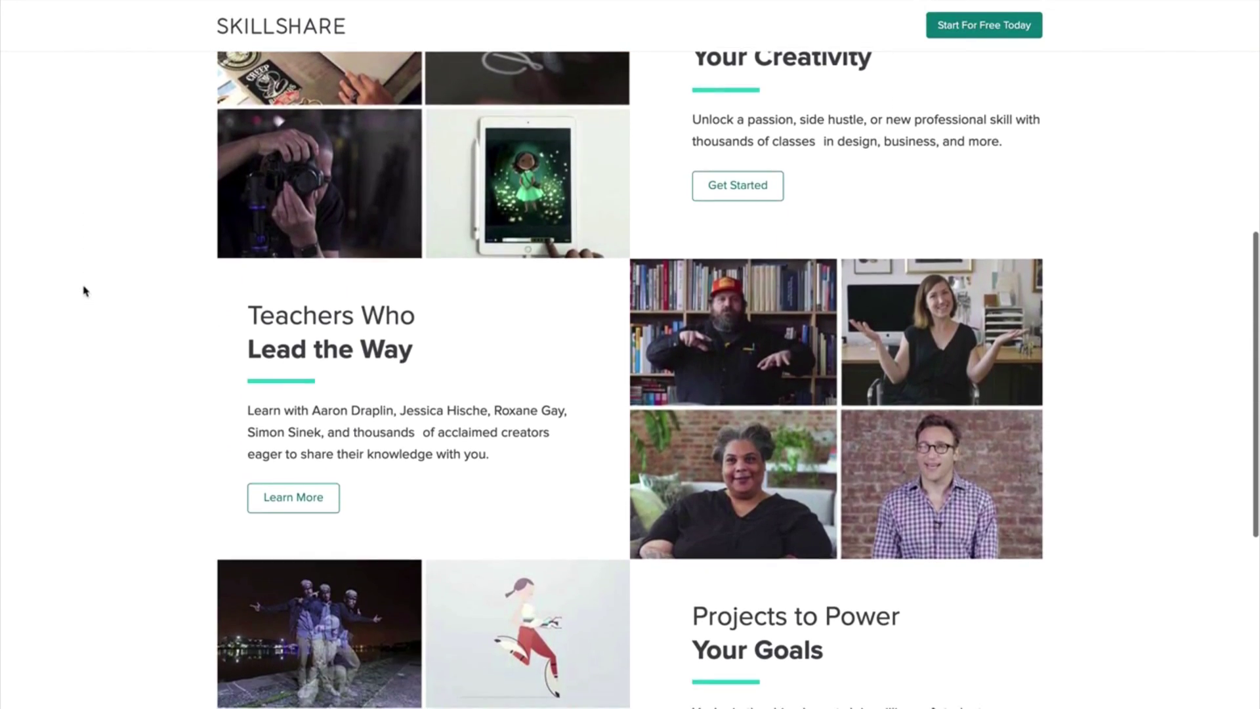
scroll(83, 291, down, 4)
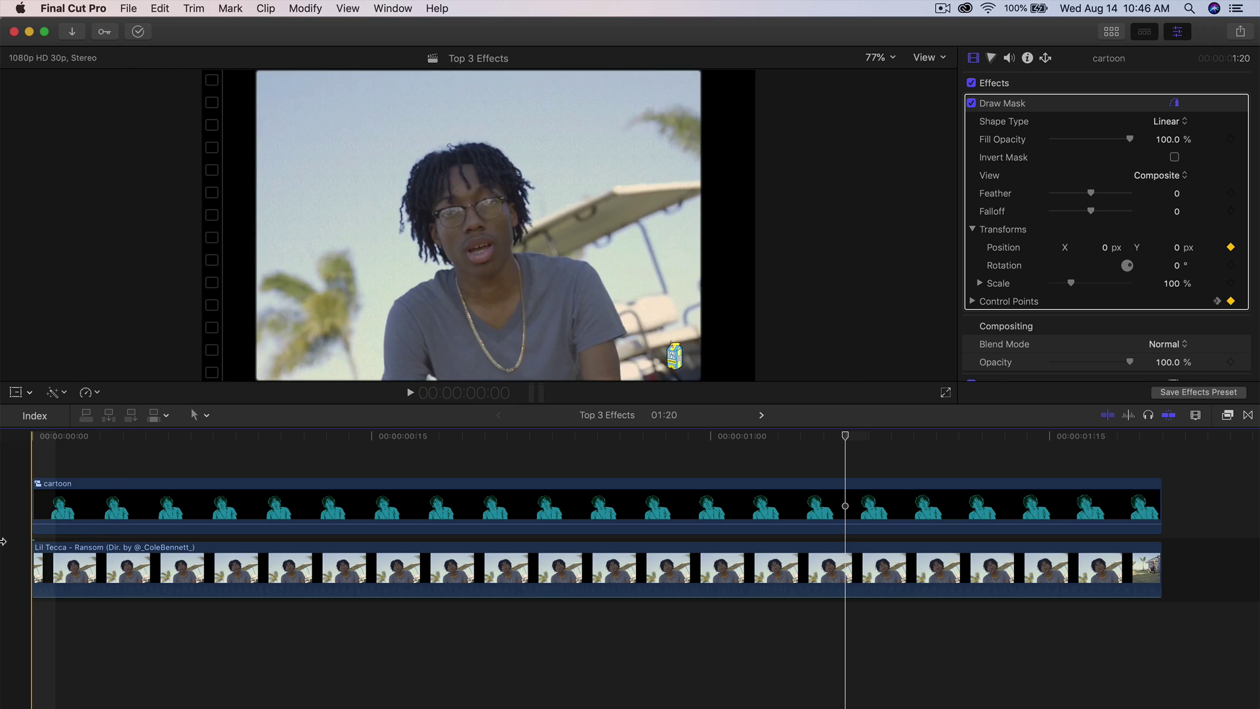
Step: Play the Top 3 Effects edit, then delete the masked cartoon connected clip
key(space)
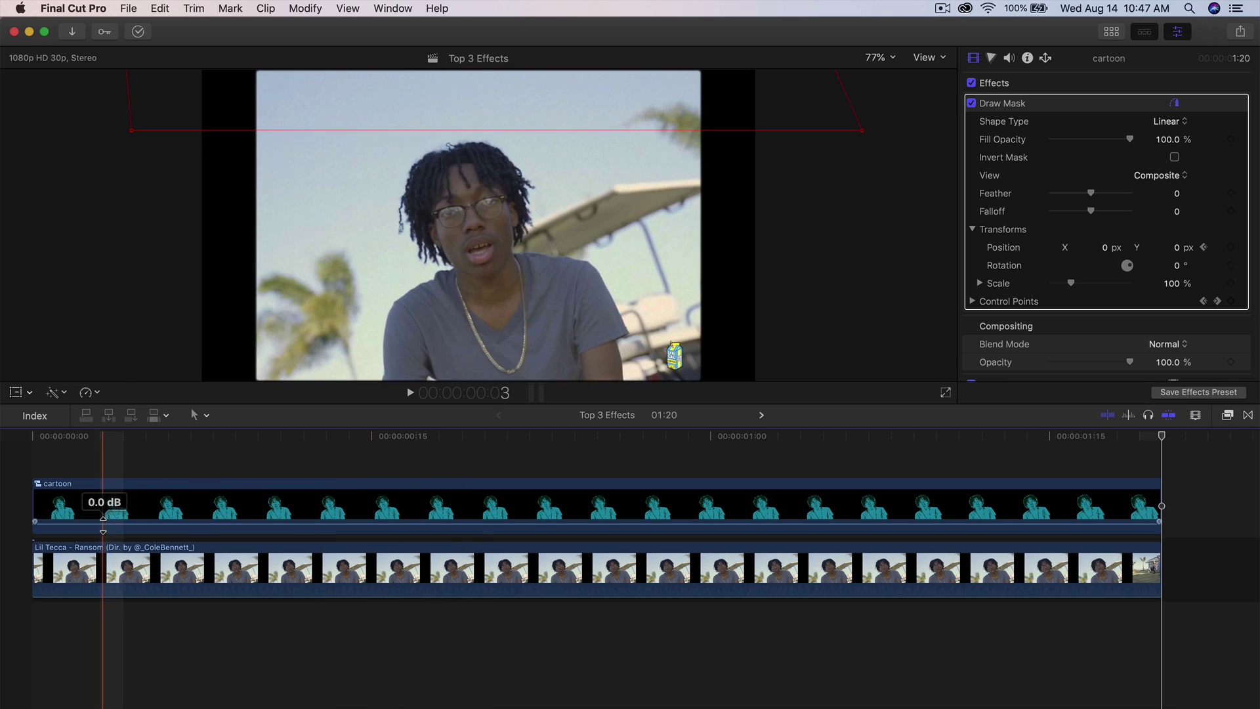
key(Delete)
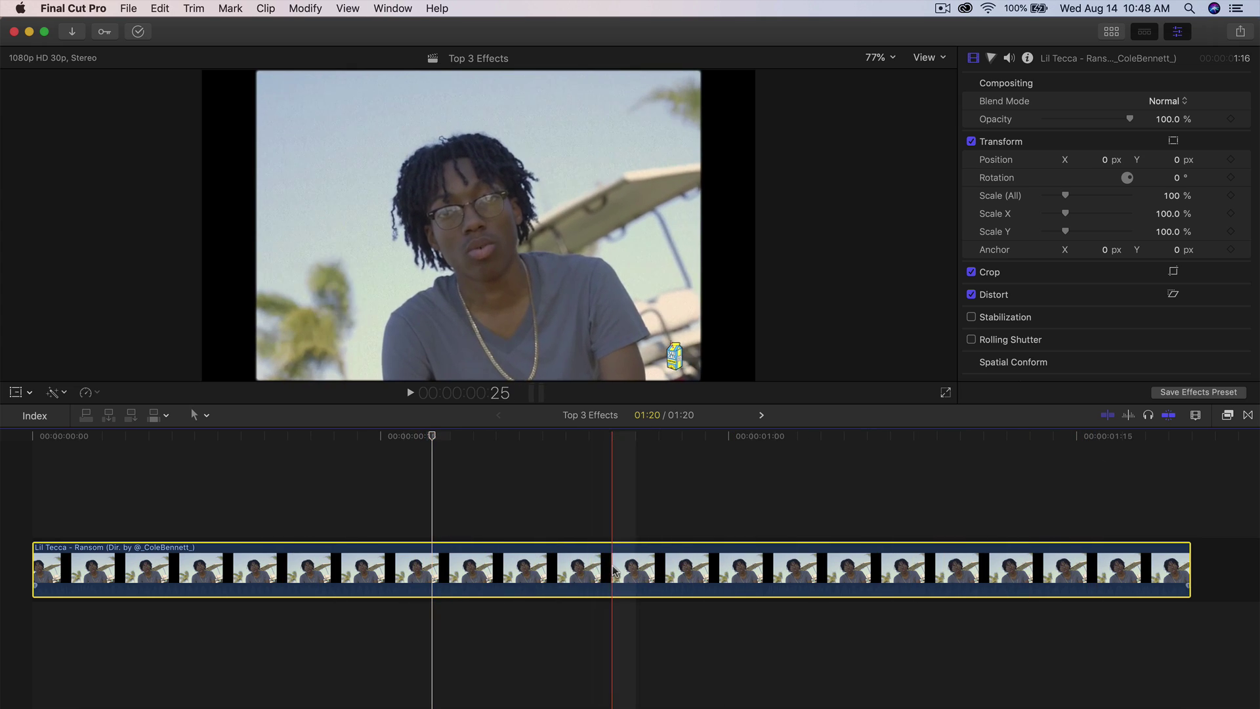
Step: Duplicate the music-video clip above the original and park the playhead at frame 21
drag(613, 571, 614, 507)
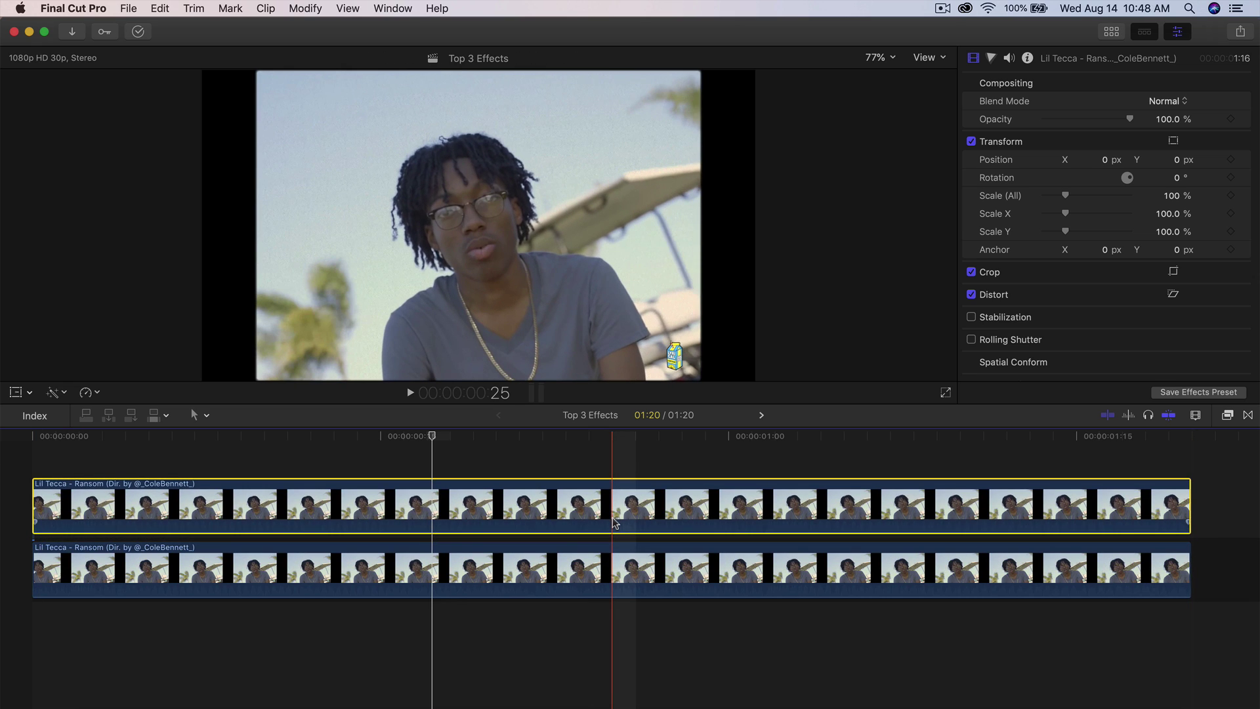
drag(383, 439, 319, 439)
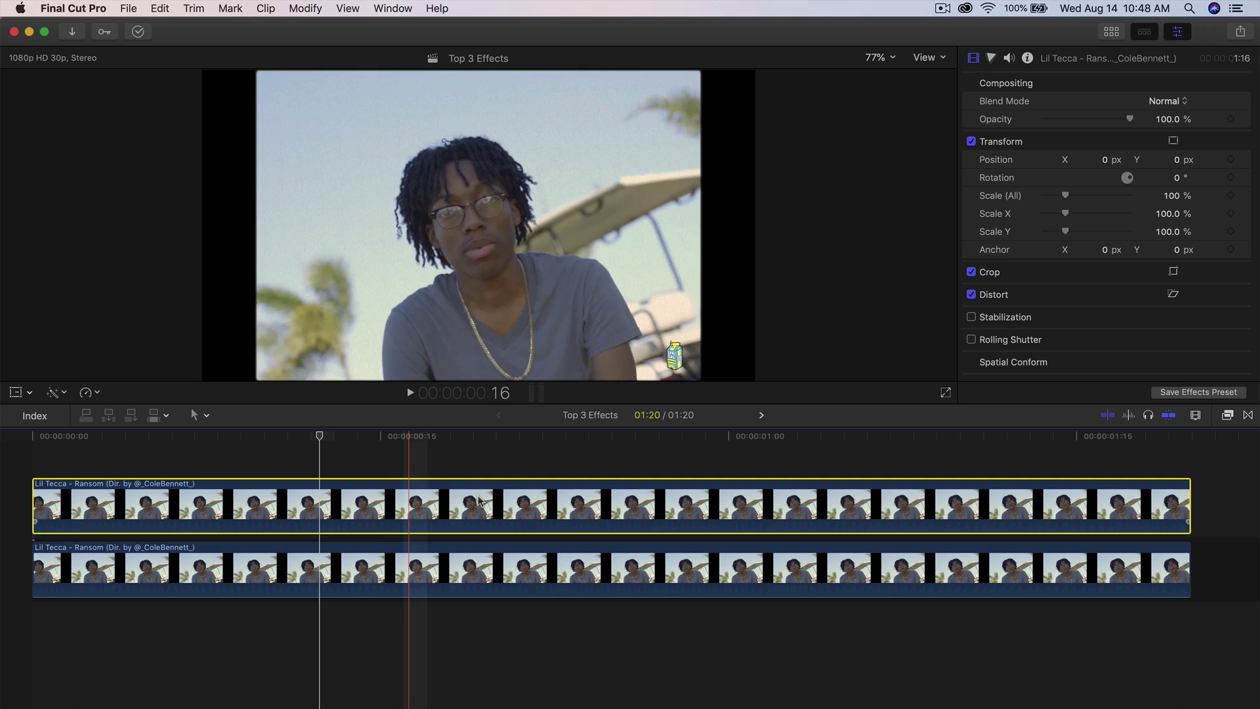
click(538, 438)
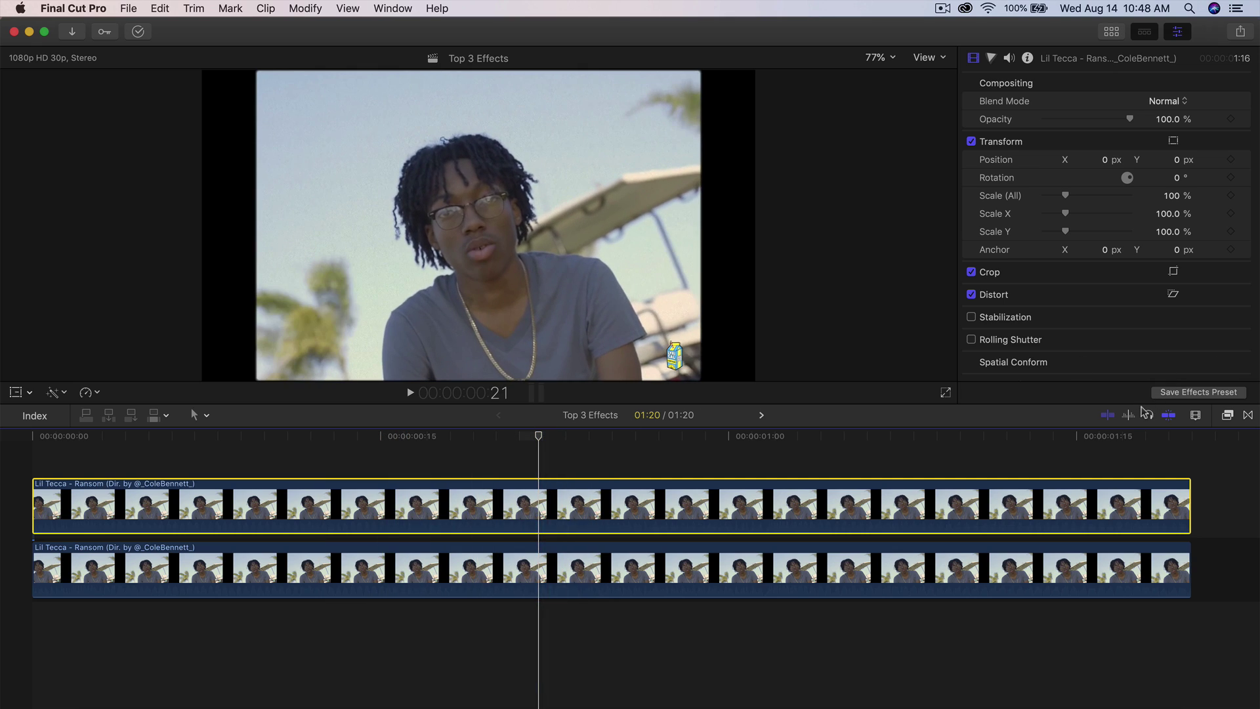
Step: Show the Comic Looks category in the Effects browser
click(1227, 416)
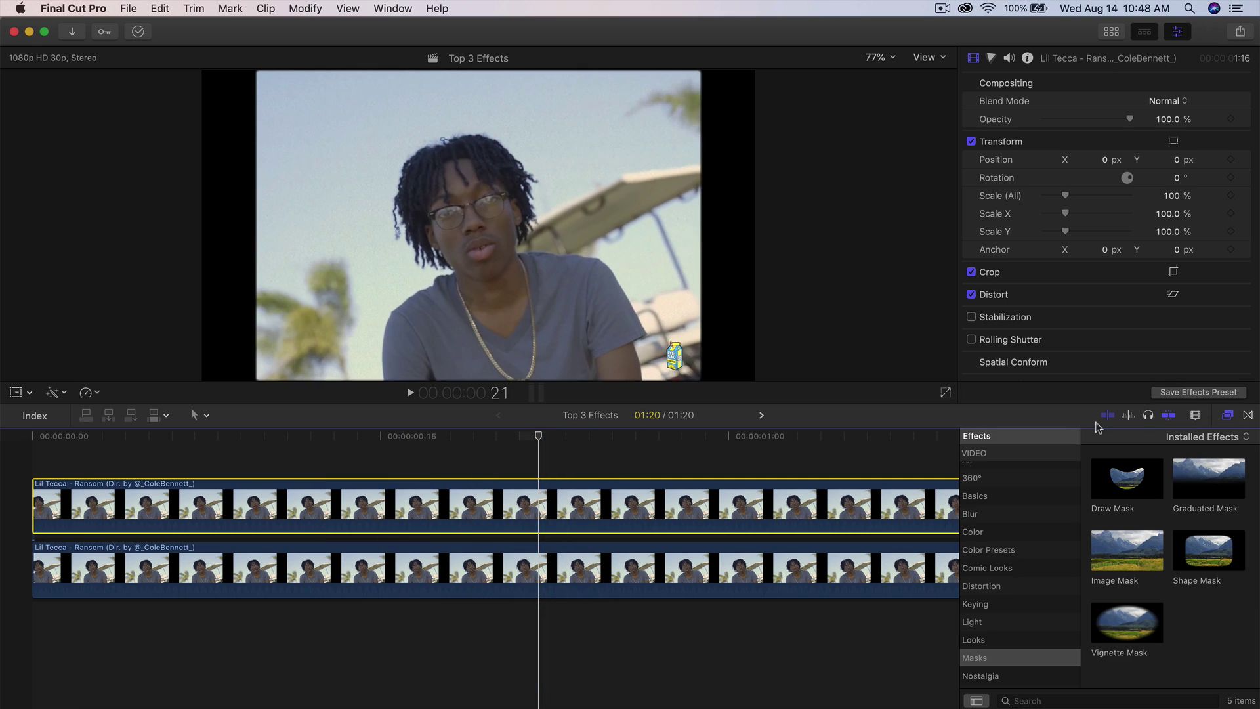
scroll(1006, 635, up, 2)
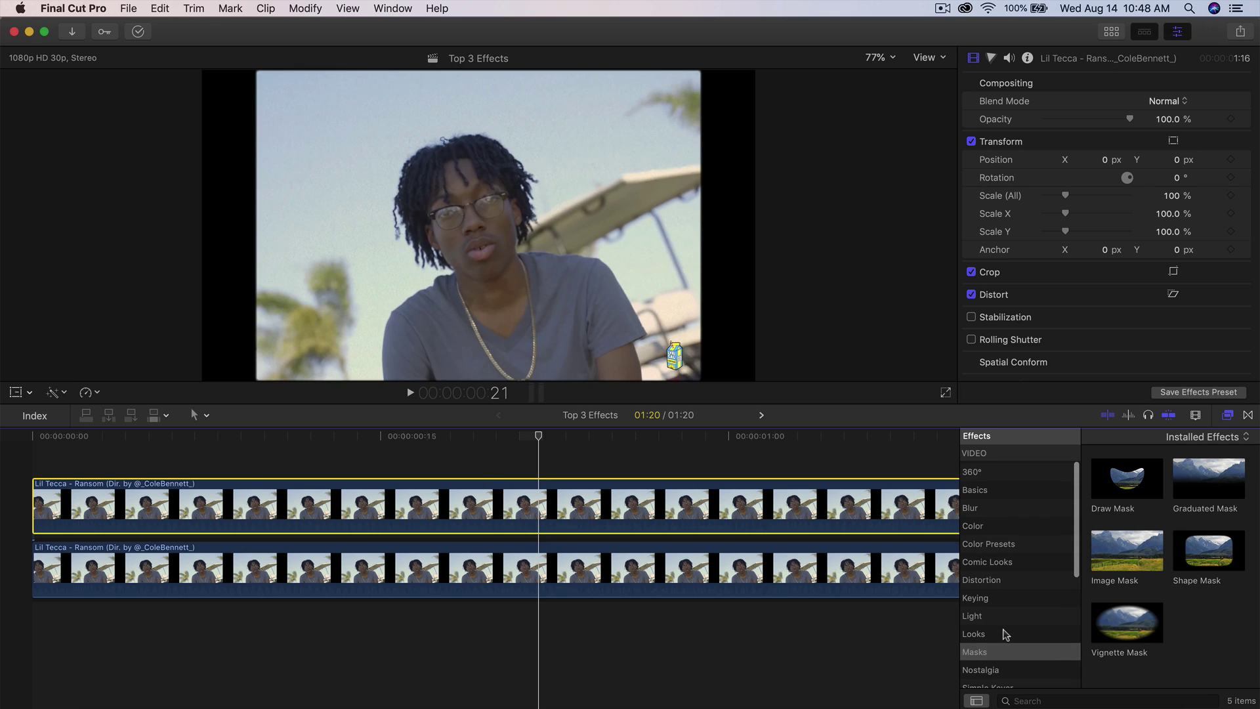
click(1029, 582)
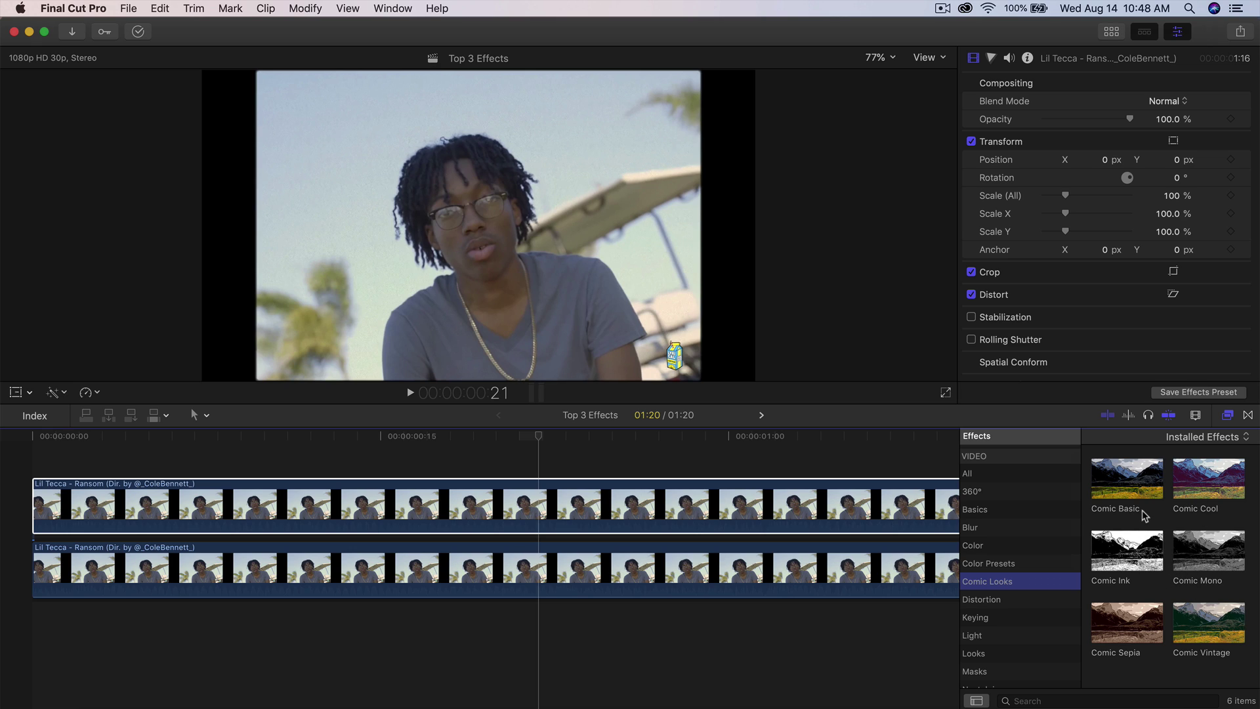
Step: Apply the Comic Vintage effect to the upper clip
drag(1208, 622, 779, 519)
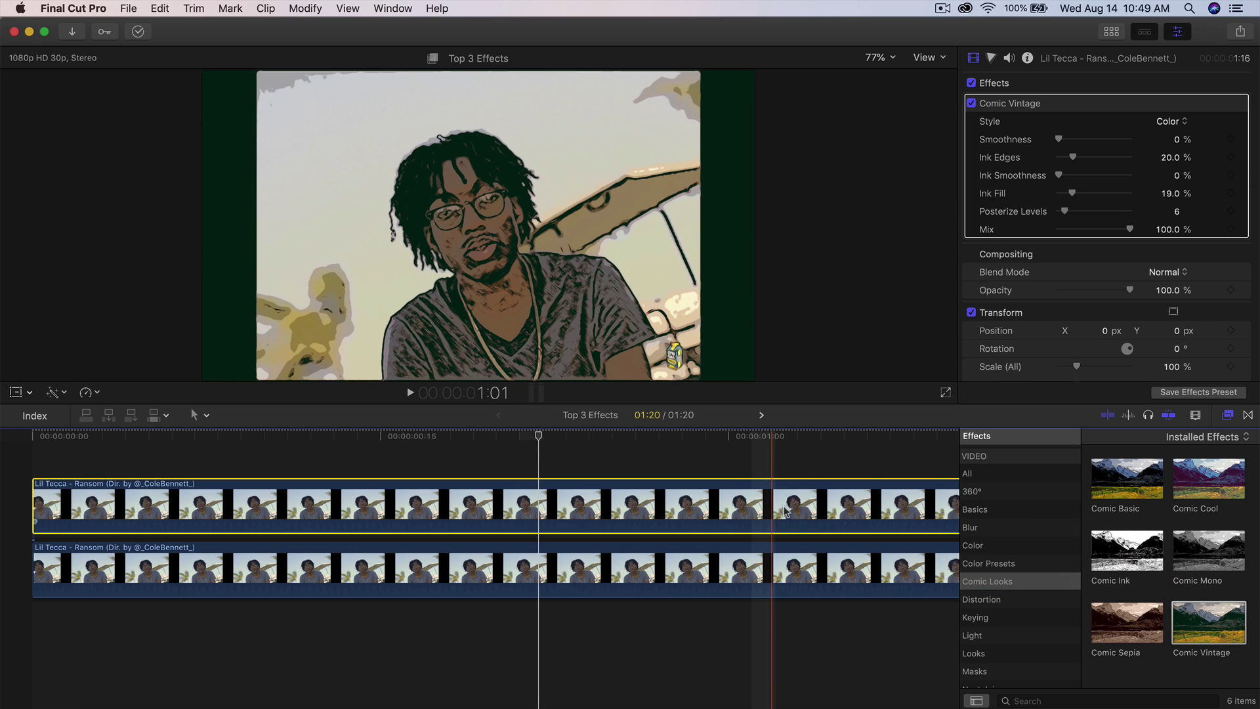
click(1227, 415)
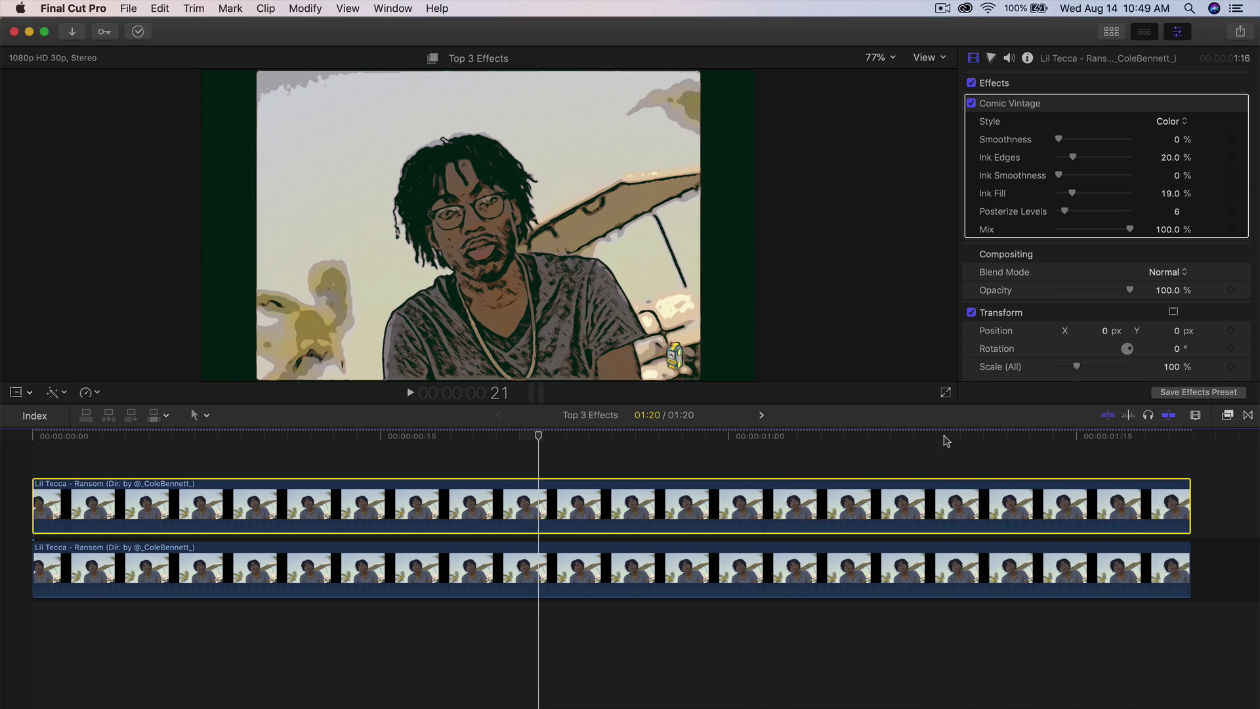
click(526, 436)
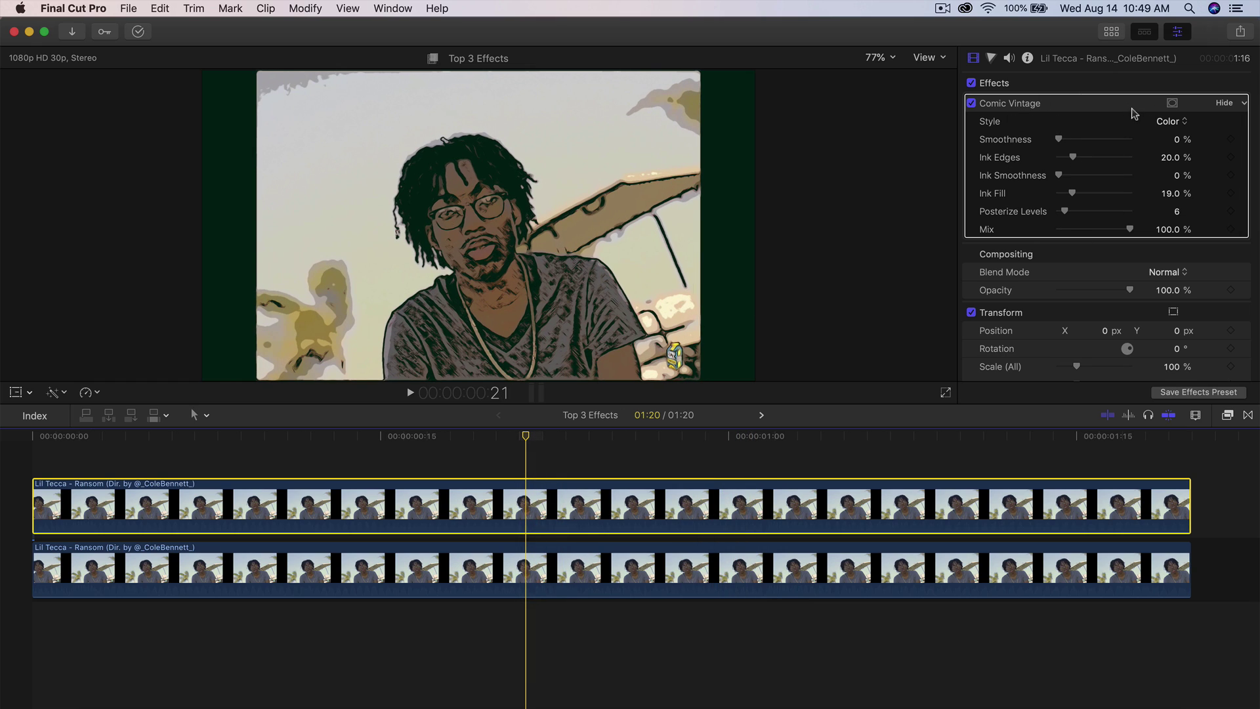
Step: Set Comic Vintage to Black & White style with a steel-blue fill color
click(1166, 125)
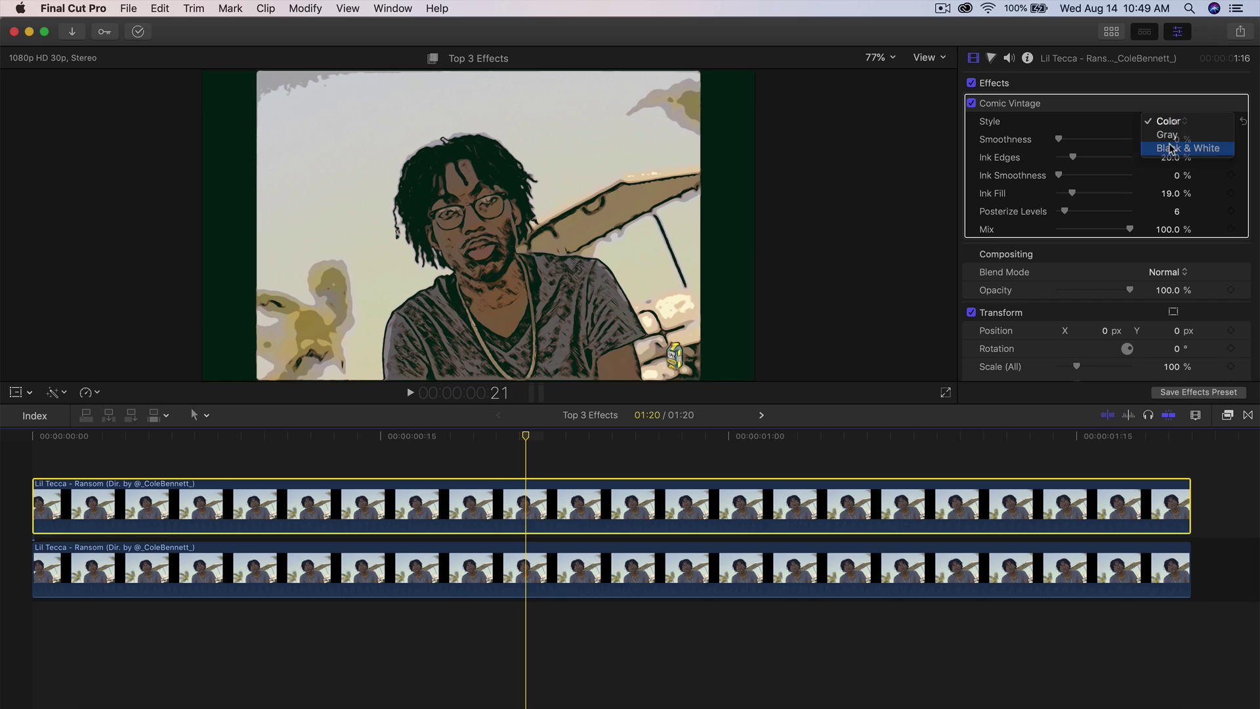
click(1171, 148)
click(1167, 140)
click(1158, 139)
click(1173, 154)
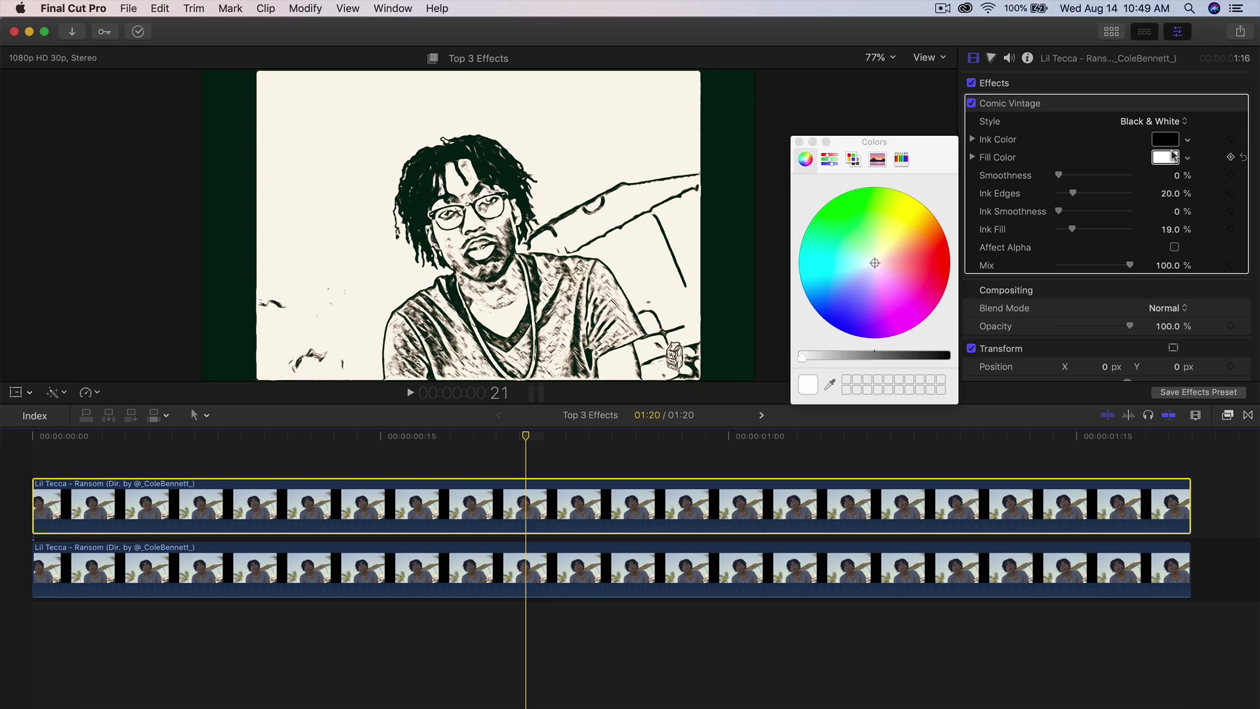
drag(849, 282, 833, 293)
drag(834, 355, 843, 357)
key(super+w)
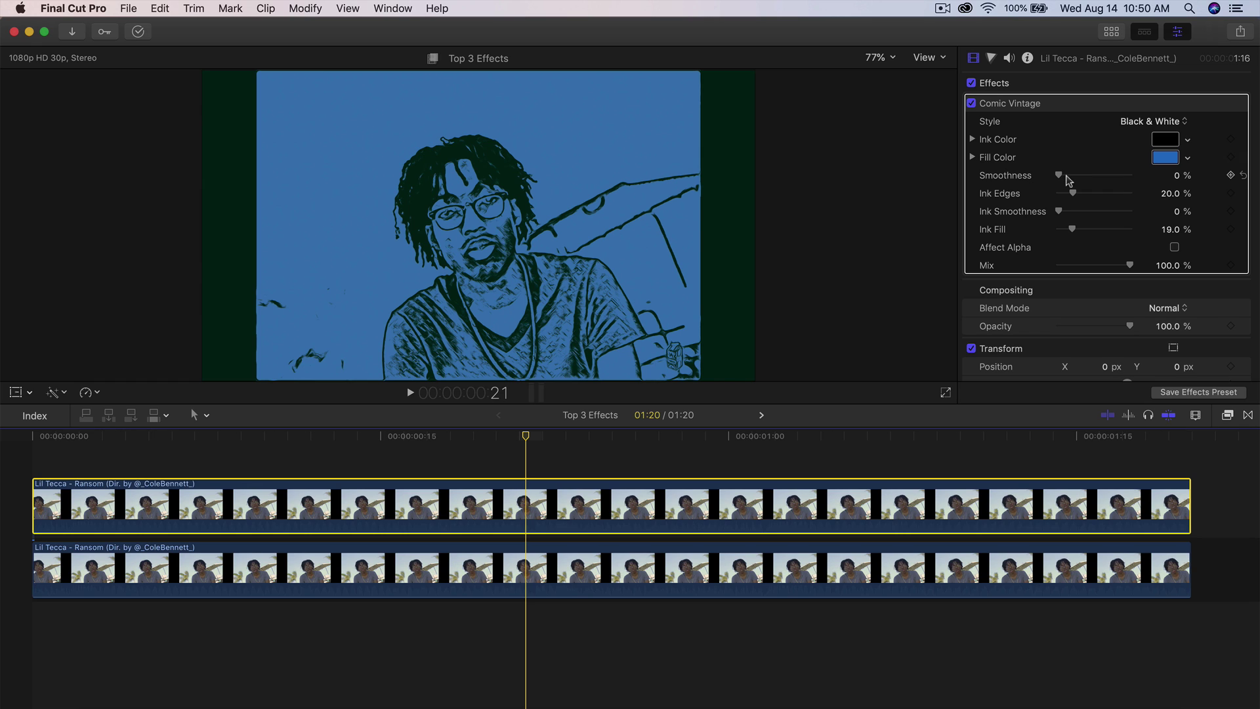
Step: Tune Comic Vintage's Smoothness, Ink Edges (down to 17.51%), Ink Smoothness and Mix sliders
mouse_move(1058, 175)
mouse_down()
mouse_move(1079, 175)
mouse_move(1011, 184)
mouse_move(1065, 176)
mouse_up()
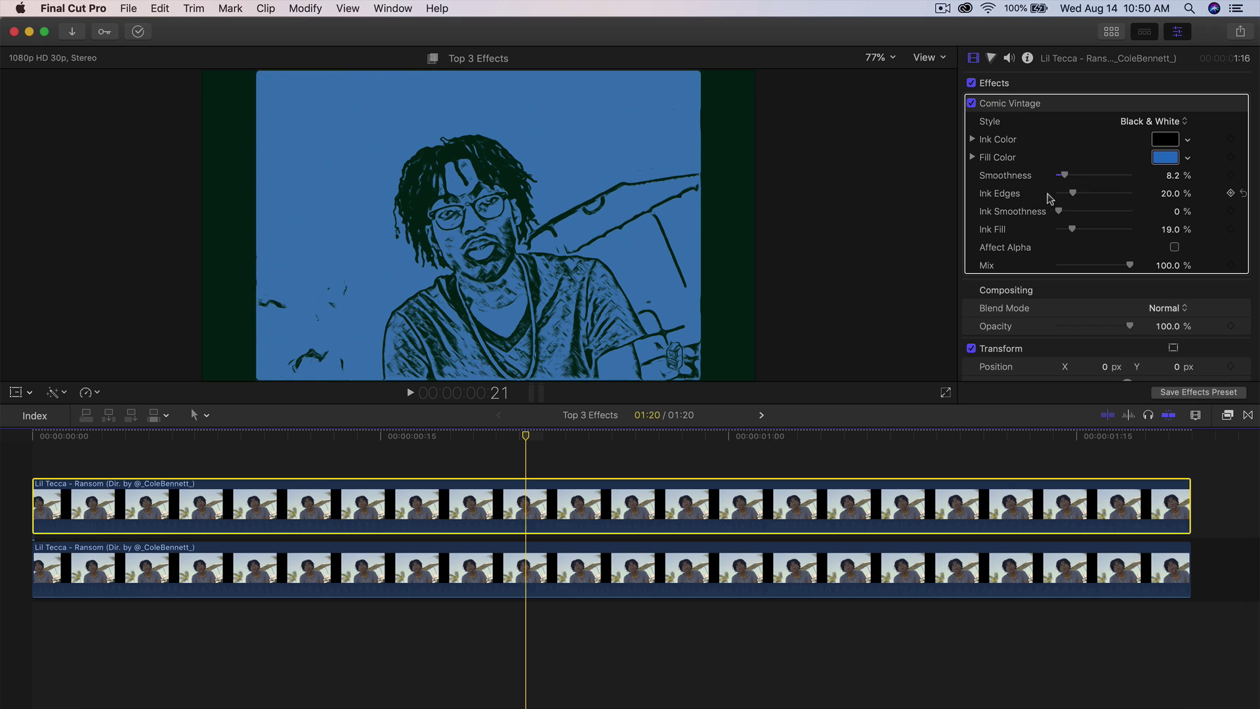
mouse_move(1094, 195)
mouse_down()
mouse_move(1115, 195)
mouse_move(1080, 194)
mouse_move(1133, 195)
mouse_move(1046, 202)
mouse_move(1104, 200)
mouse_move(1060, 200)
mouse_move(1072, 199)
mouse_up()
mouse_move(1060, 212)
mouse_down()
mouse_move(1072, 213)
mouse_move(1057, 211)
mouse_up()
mouse_move(1129, 265)
mouse_down()
mouse_move(1039, 265)
mouse_move(1204, 266)
mouse_up()
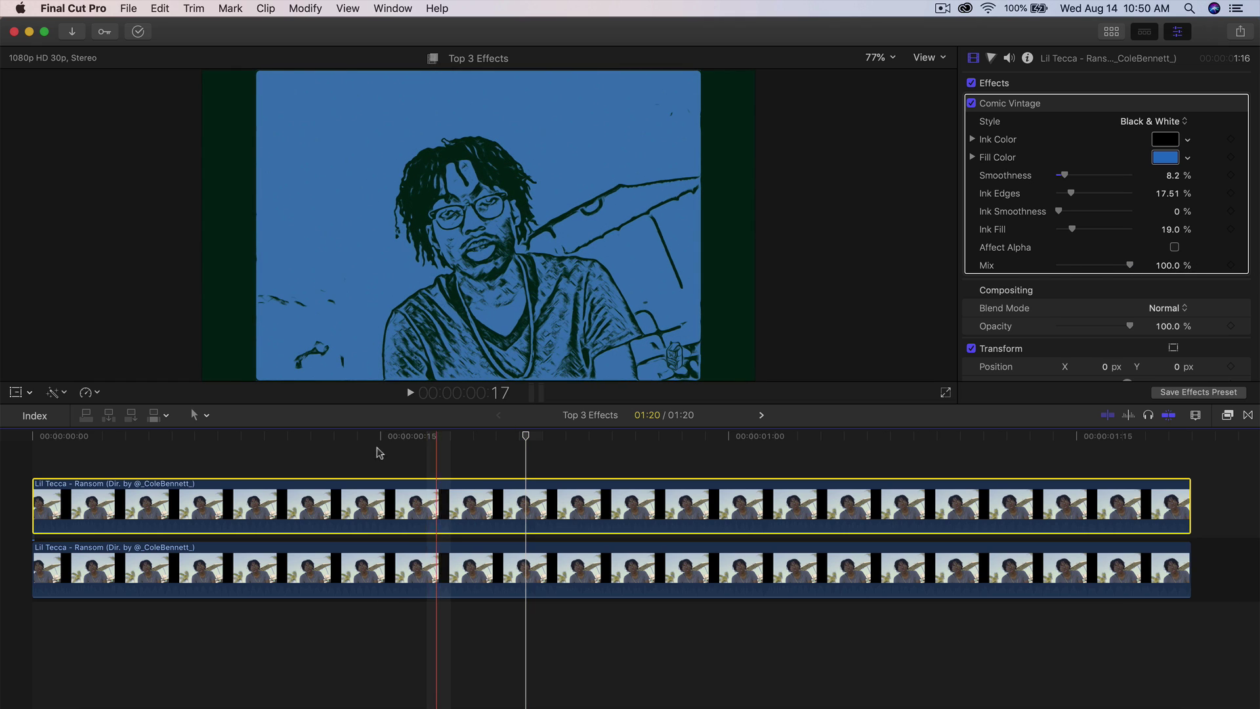
Step: Apply Draw Mask from the Masks category to the upper clip and move it above Comic Vintage
click(32, 437)
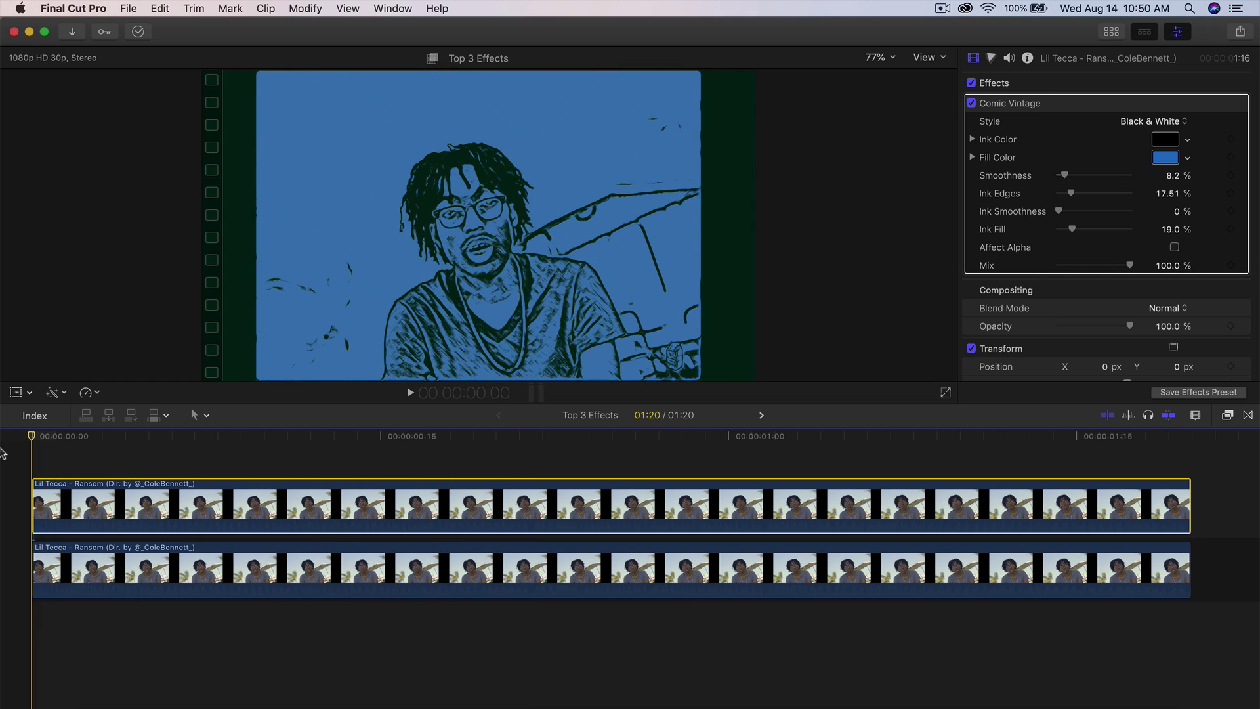
click(1226, 415)
scroll(992, 664, down, 2)
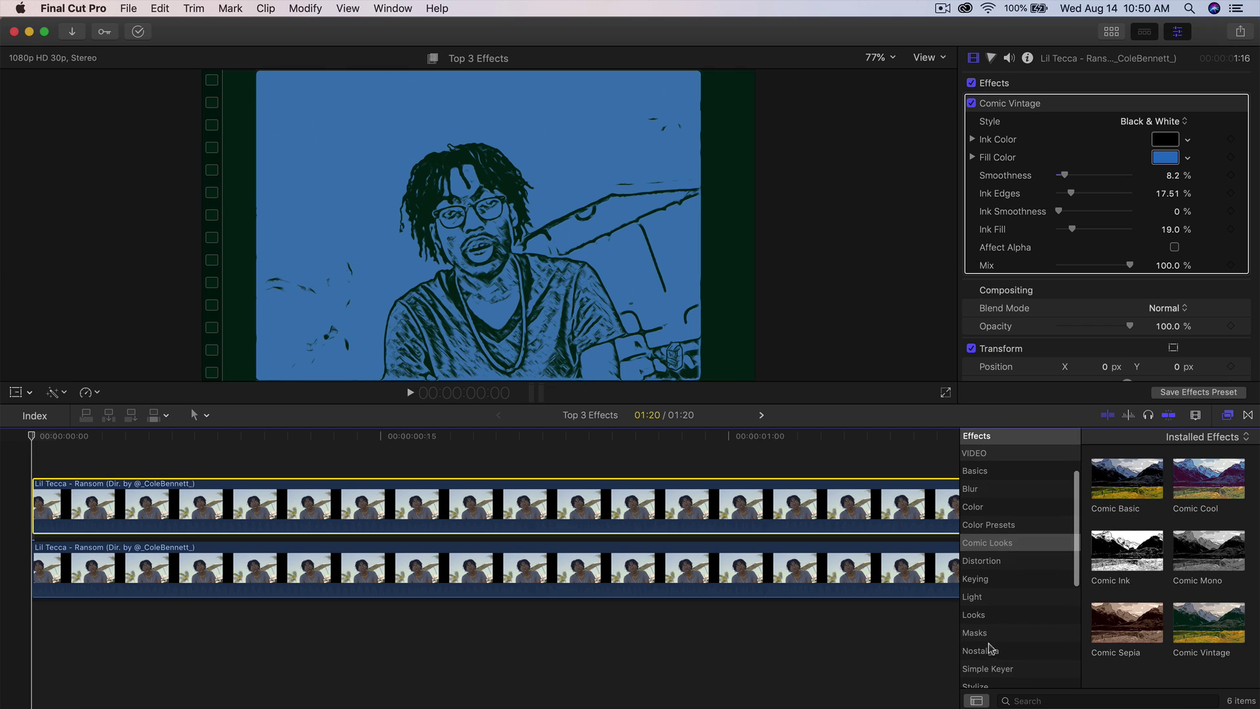
click(989, 634)
mouse_move(1138, 471)
mouse_down()
mouse_move(688, 520)
mouse_move(632, 515)
mouse_move(646, 512)
mouse_up()
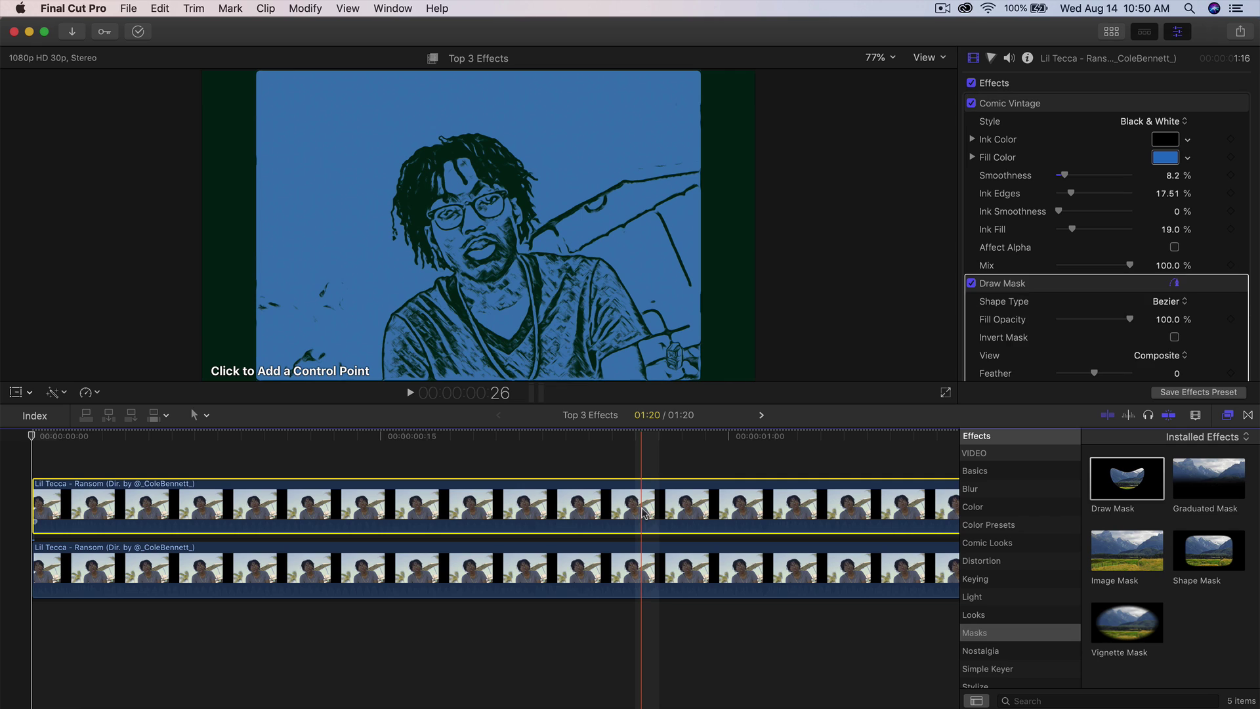
click(1226, 415)
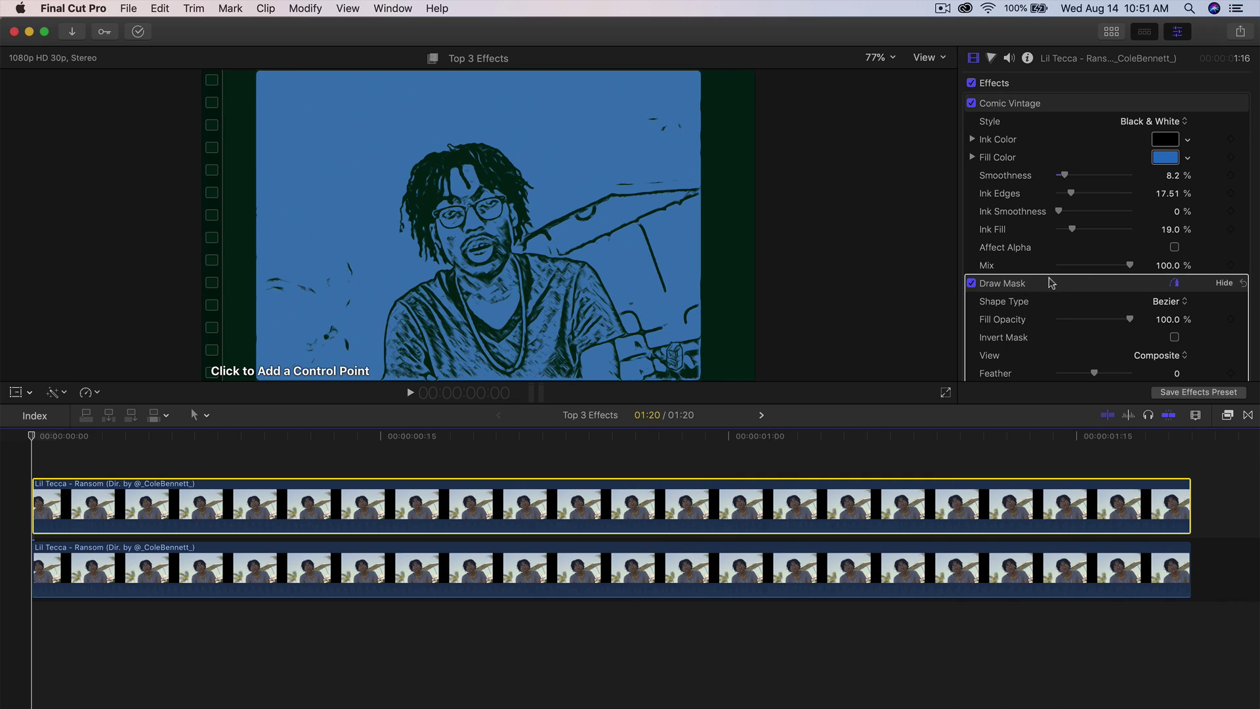
mouse_move(1047, 284)
mouse_down()
mouse_move(1048, 116)
mouse_move(1025, 256)
mouse_up()
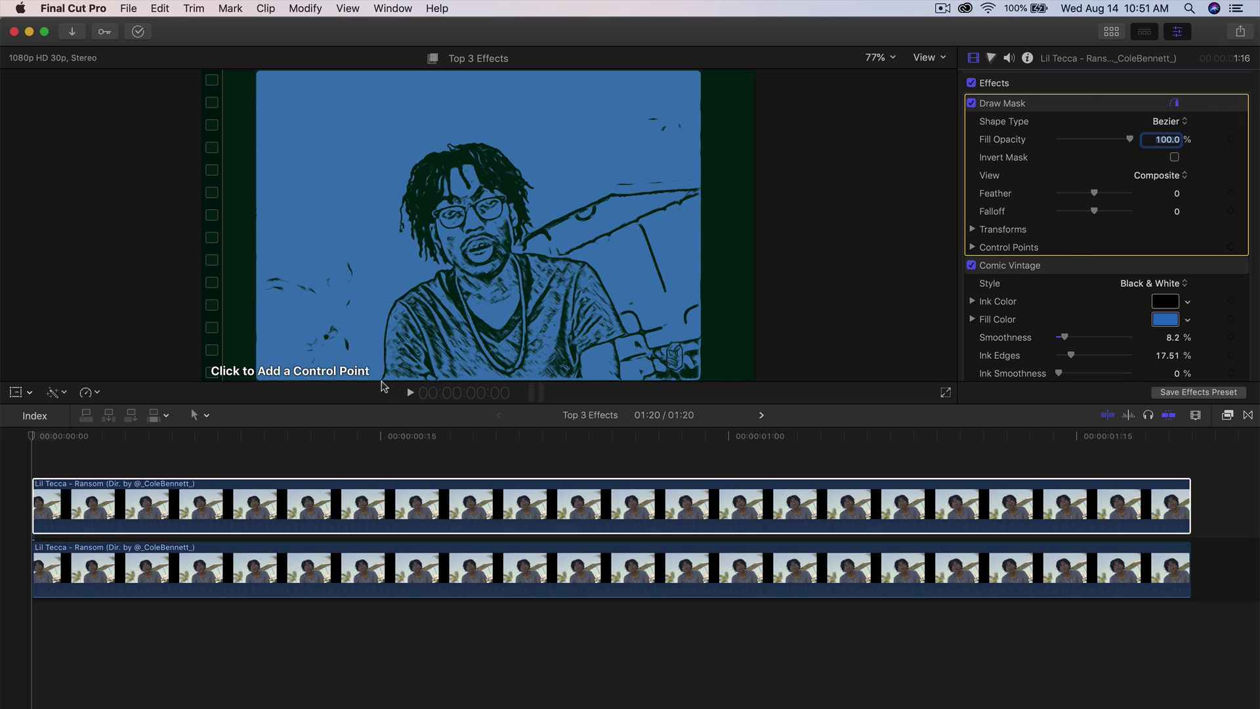
Step: Draw a closed mask shape around the subject's head and shoulders, keeping Feather at 7.0
click(386, 377)
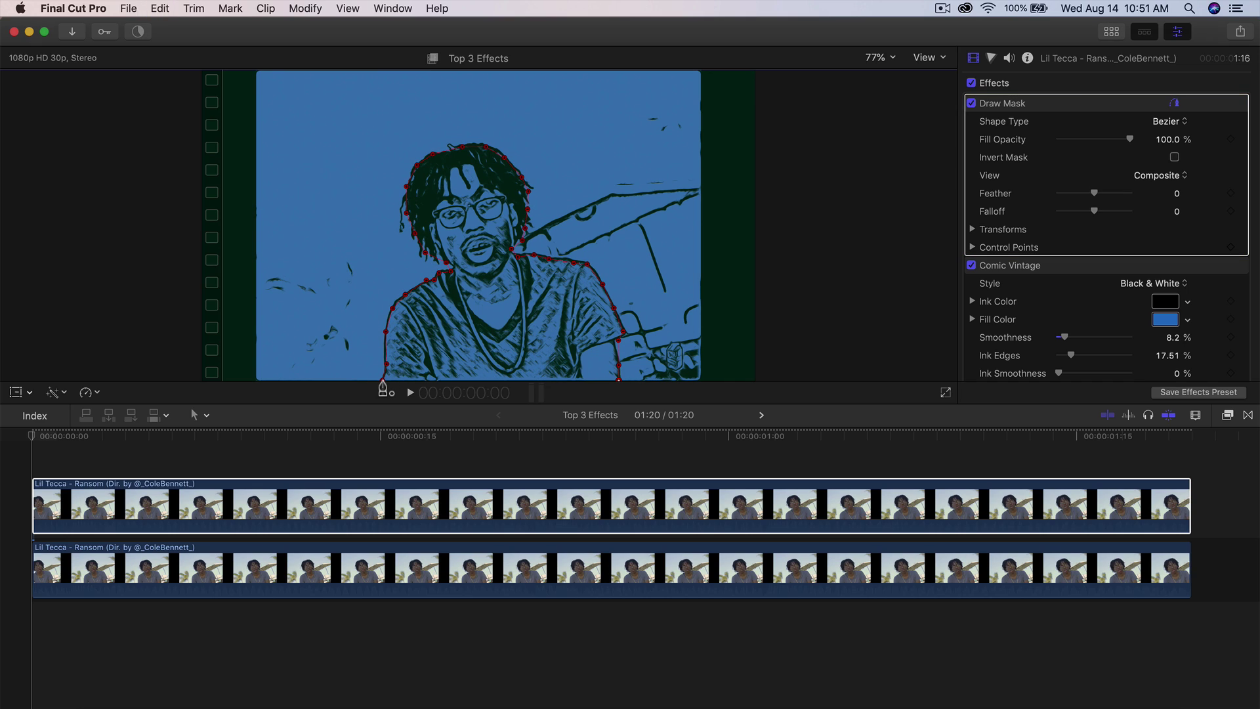
click(384, 380)
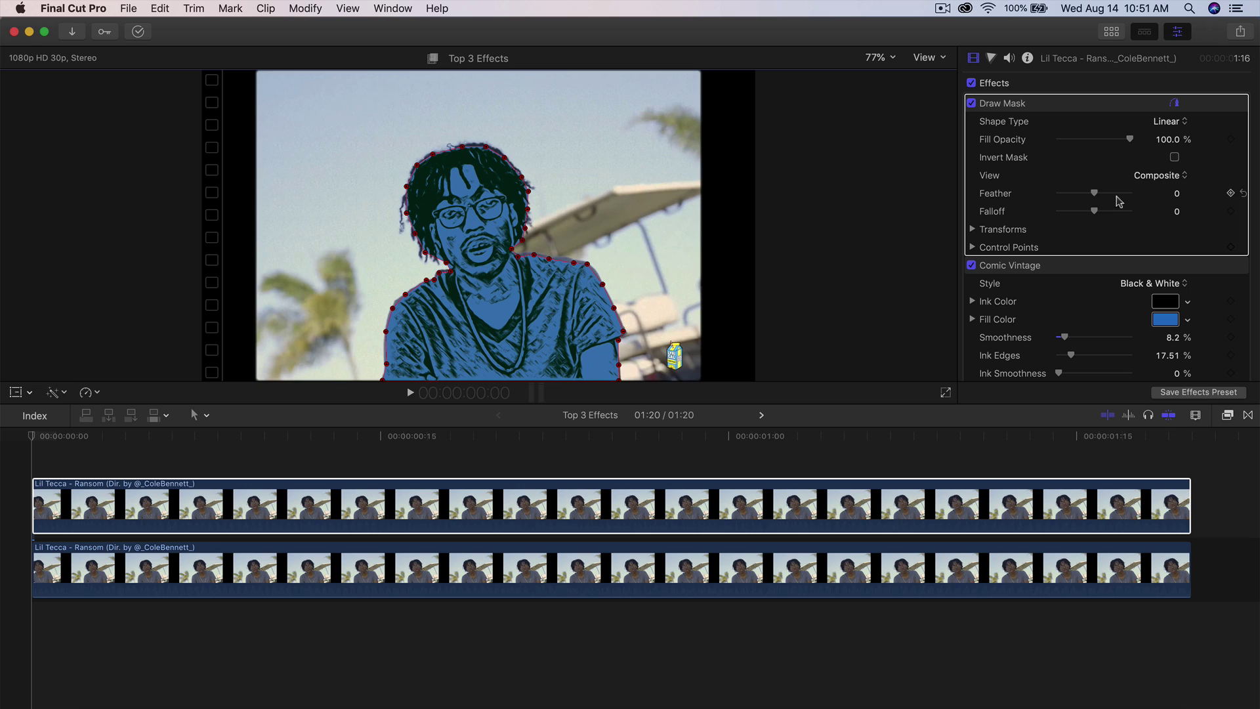
mouse_move(1093, 193)
mouse_down()
mouse_move(1136, 197)
mouse_move(1028, 193)
mouse_up()
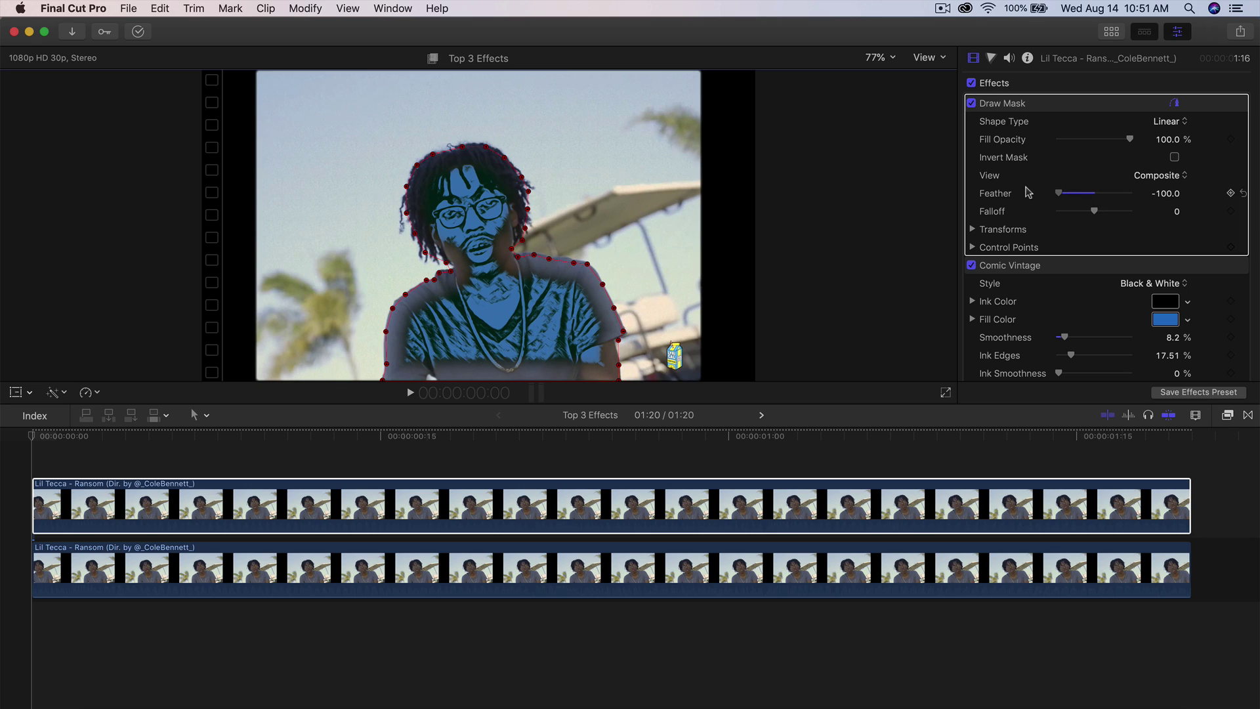
key(super+z)
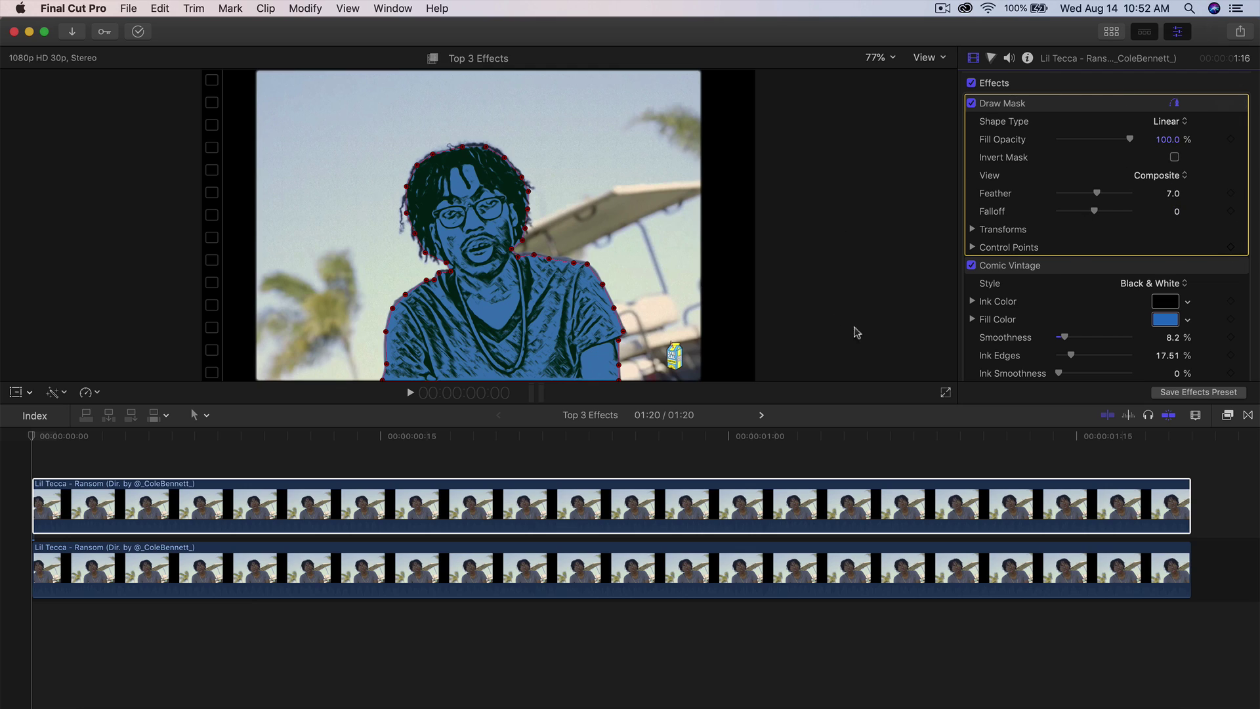
Step: Set starting keyframes for the Draw Mask's Control Points and Position
click(10, 448)
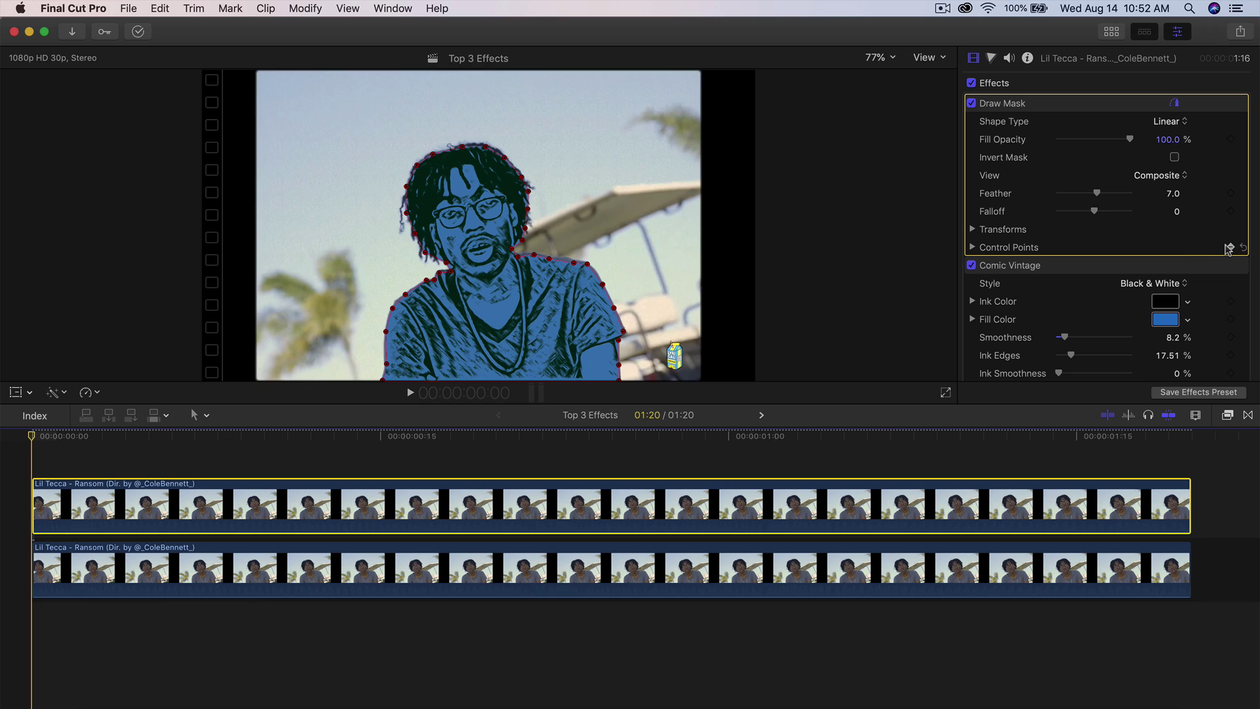
click(1229, 248)
click(982, 230)
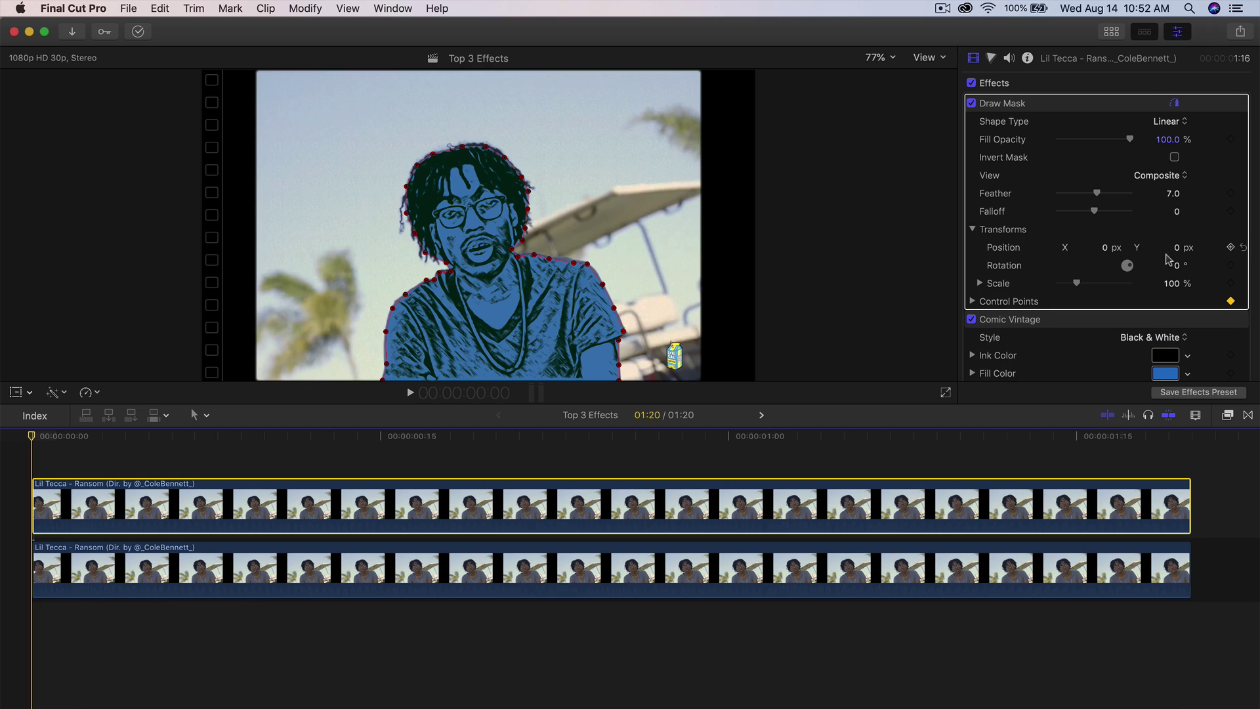
click(1230, 248)
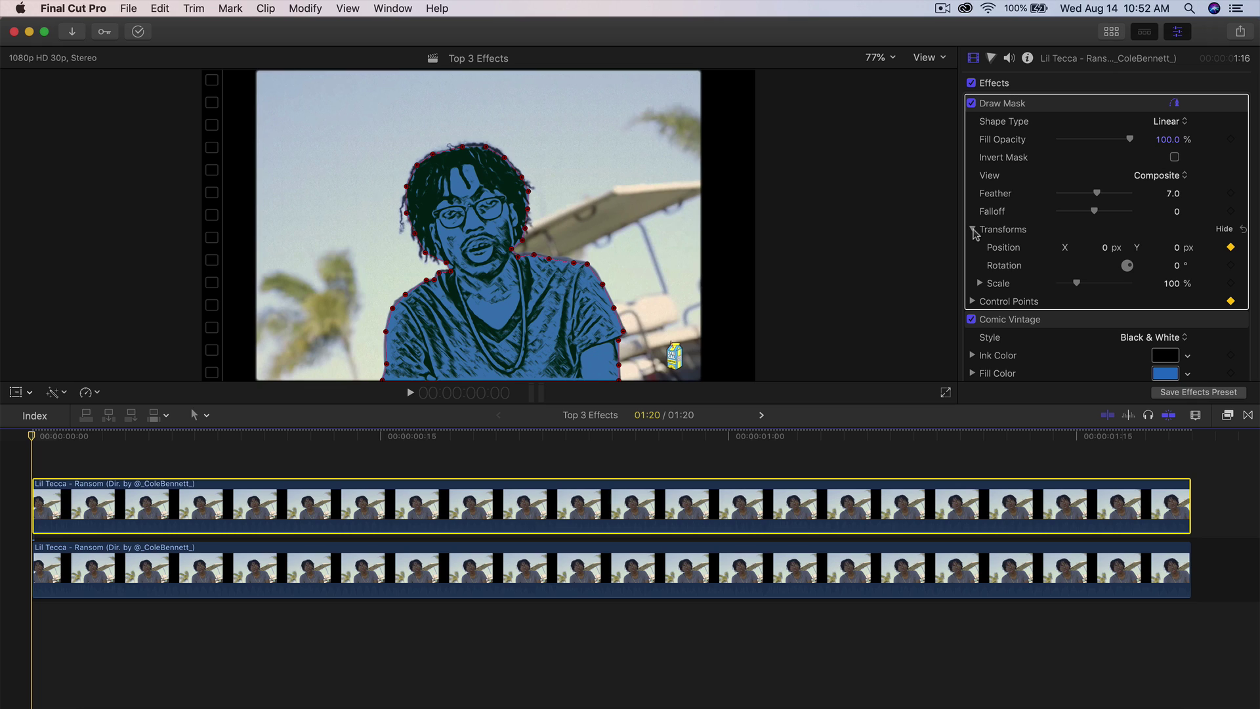
click(973, 230)
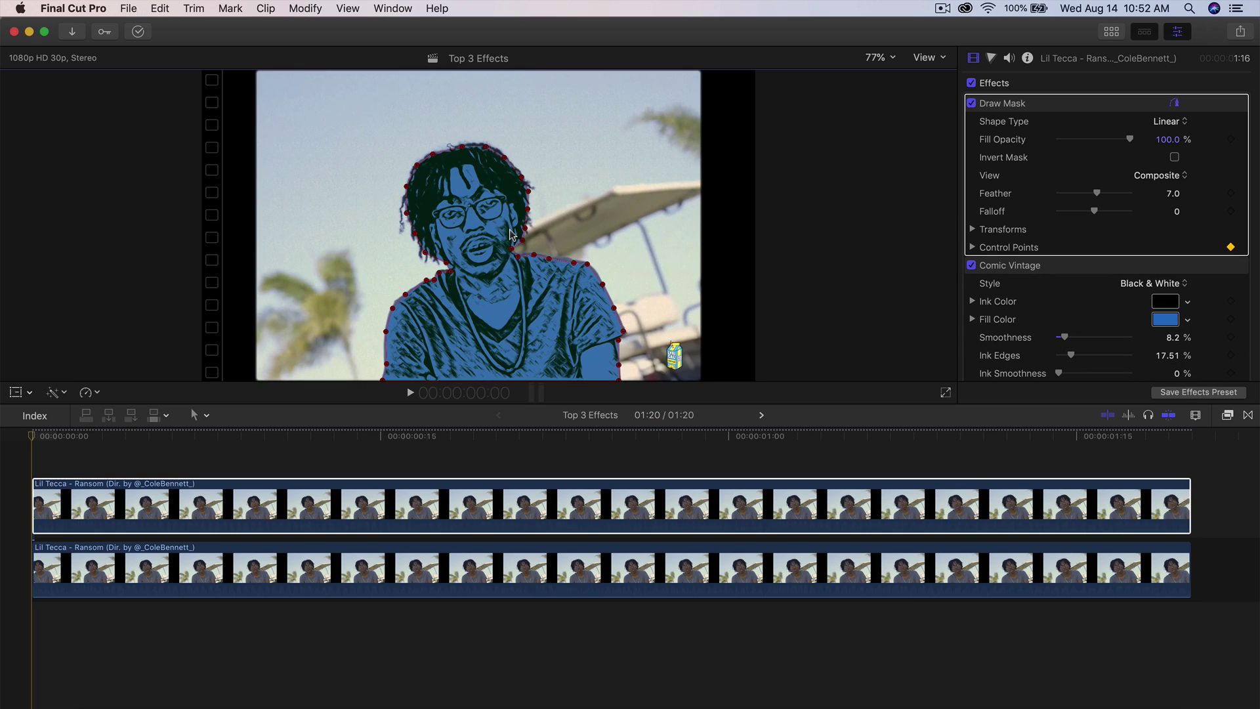
click(117, 395)
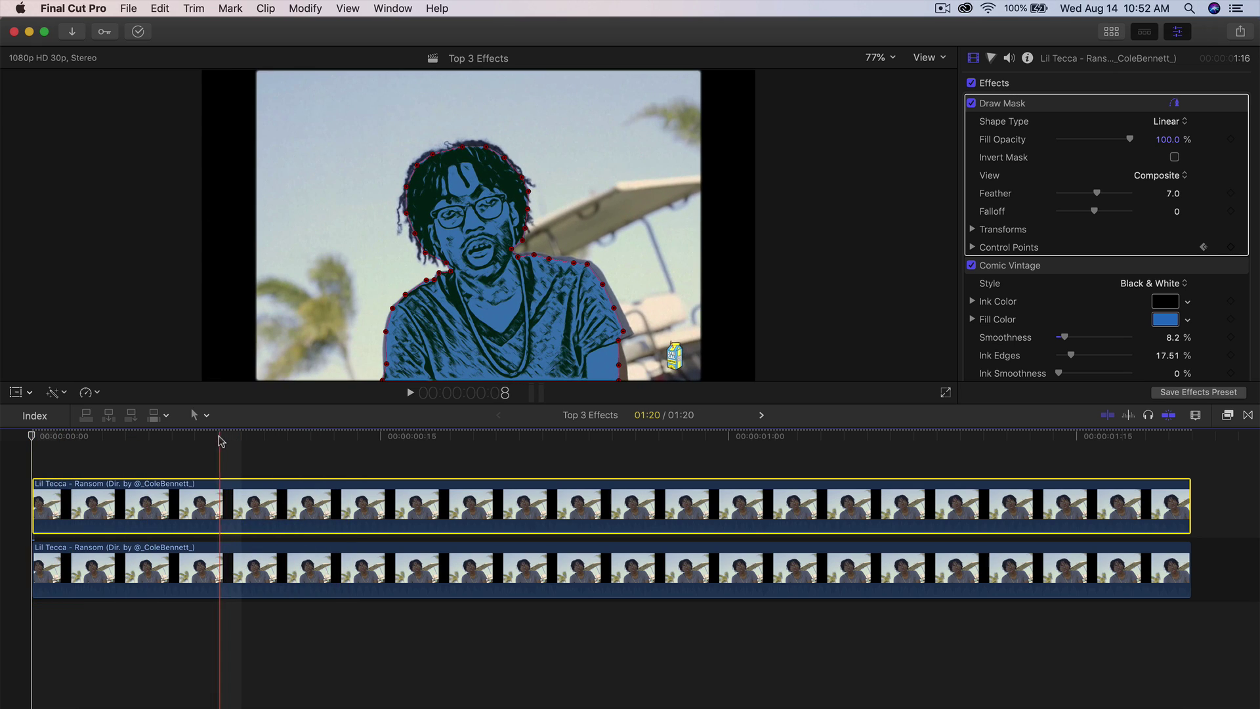
Step: Refit the mask points to the shoulder and hair edge at two early frames
click(278, 440)
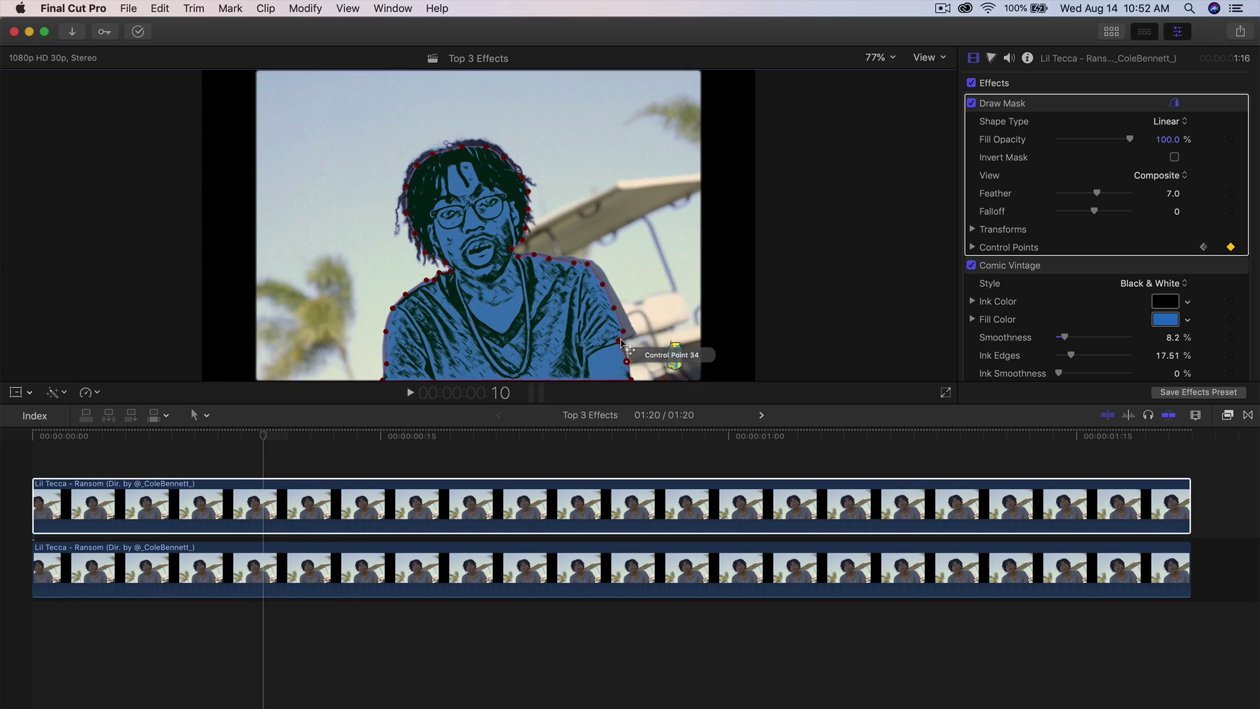
drag(619, 341, 550, 258)
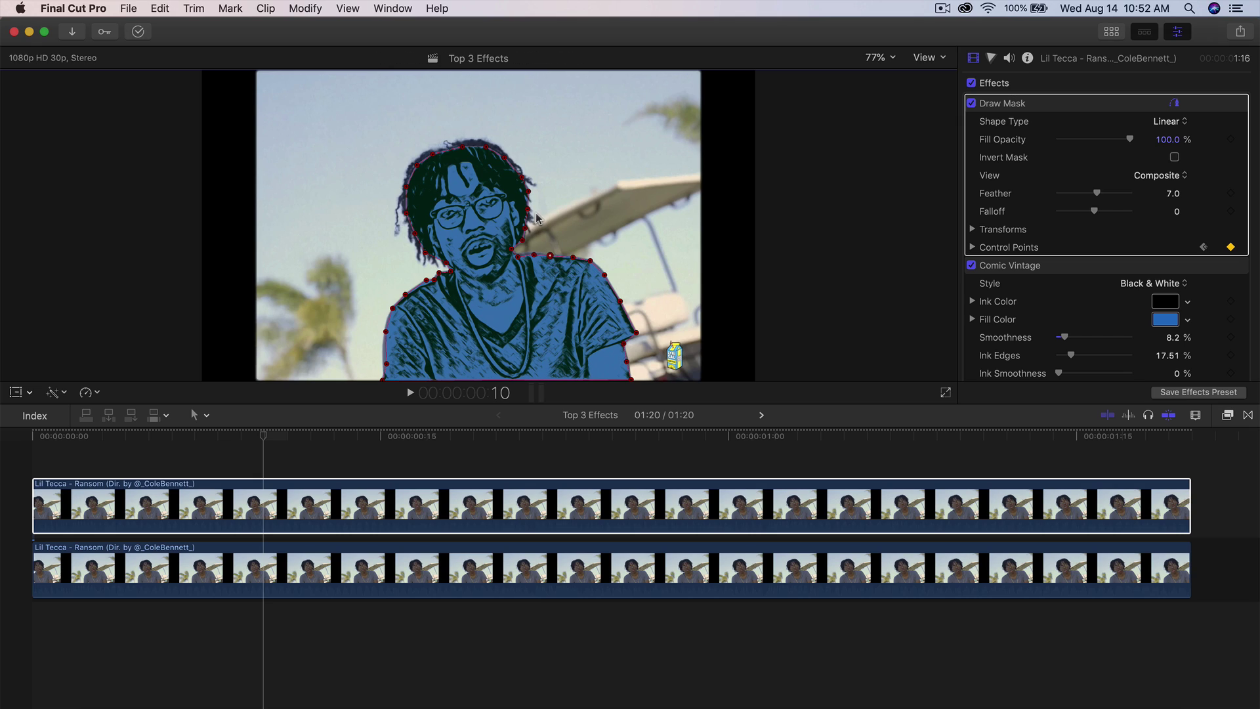
drag(524, 185, 463, 150)
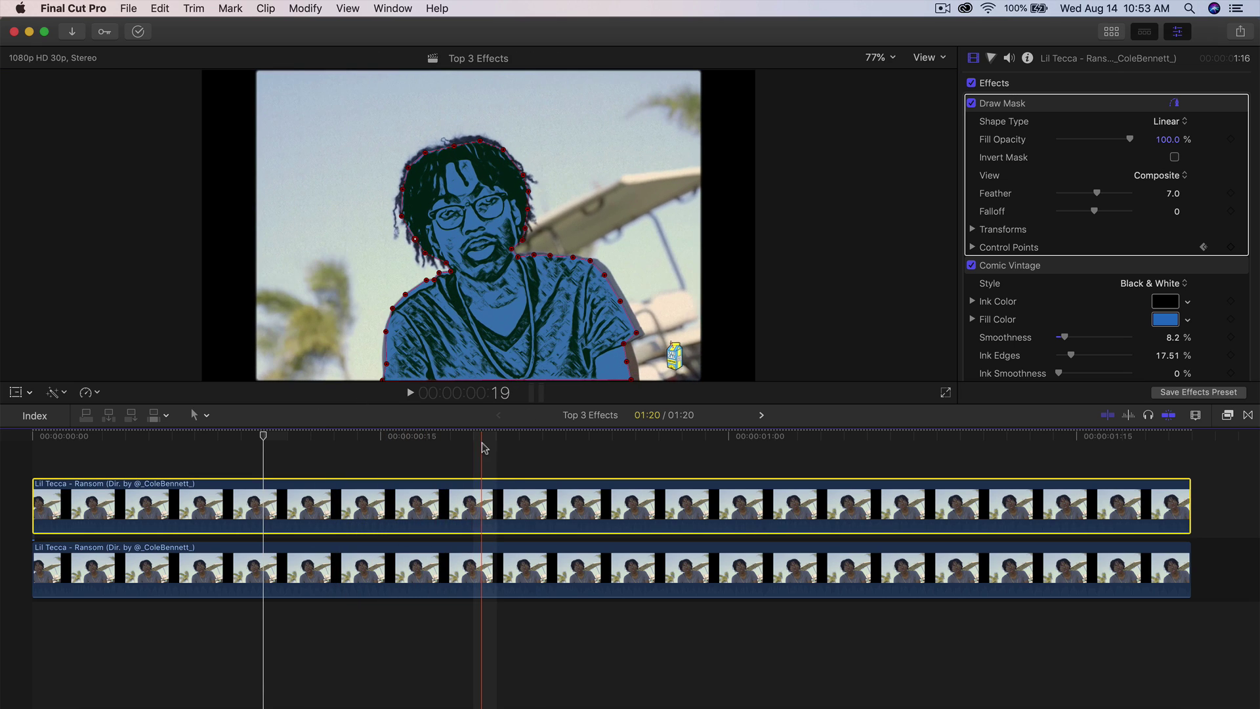
click(513, 438)
mouse_move(427, 156)
mouse_down()
mouse_move(412, 166)
mouse_move(423, 149)
mouse_up()
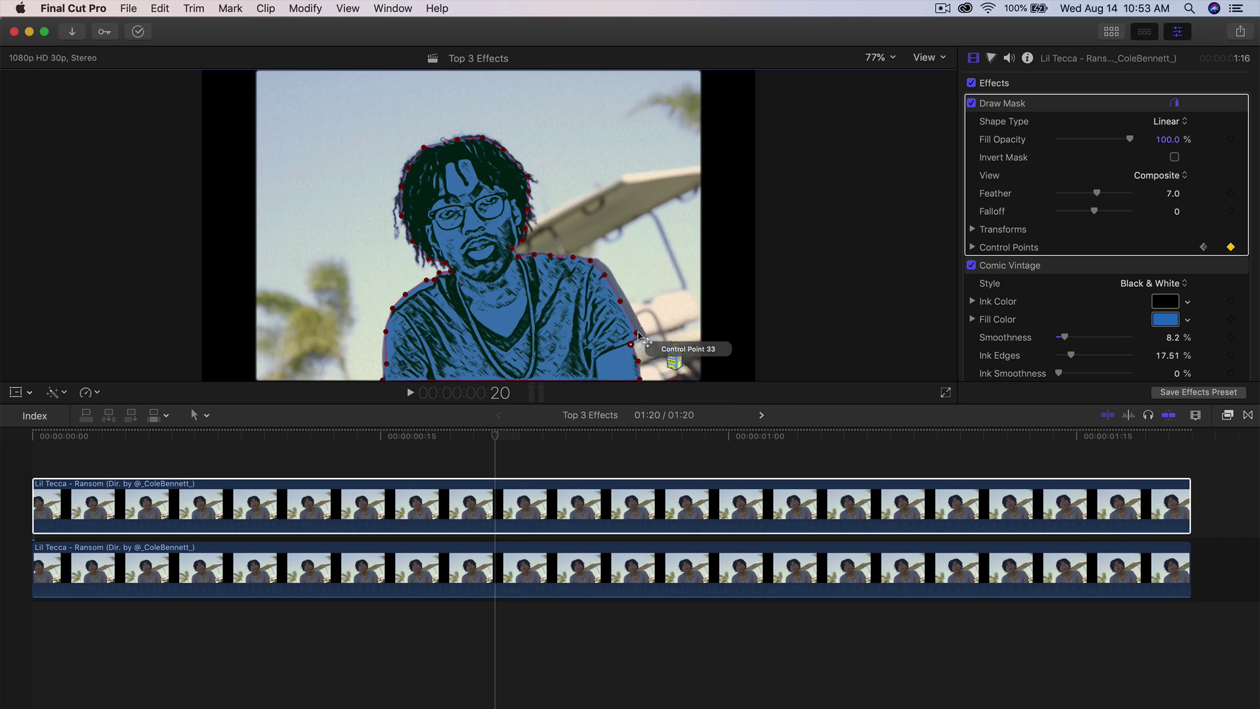
drag(590, 260, 599, 261)
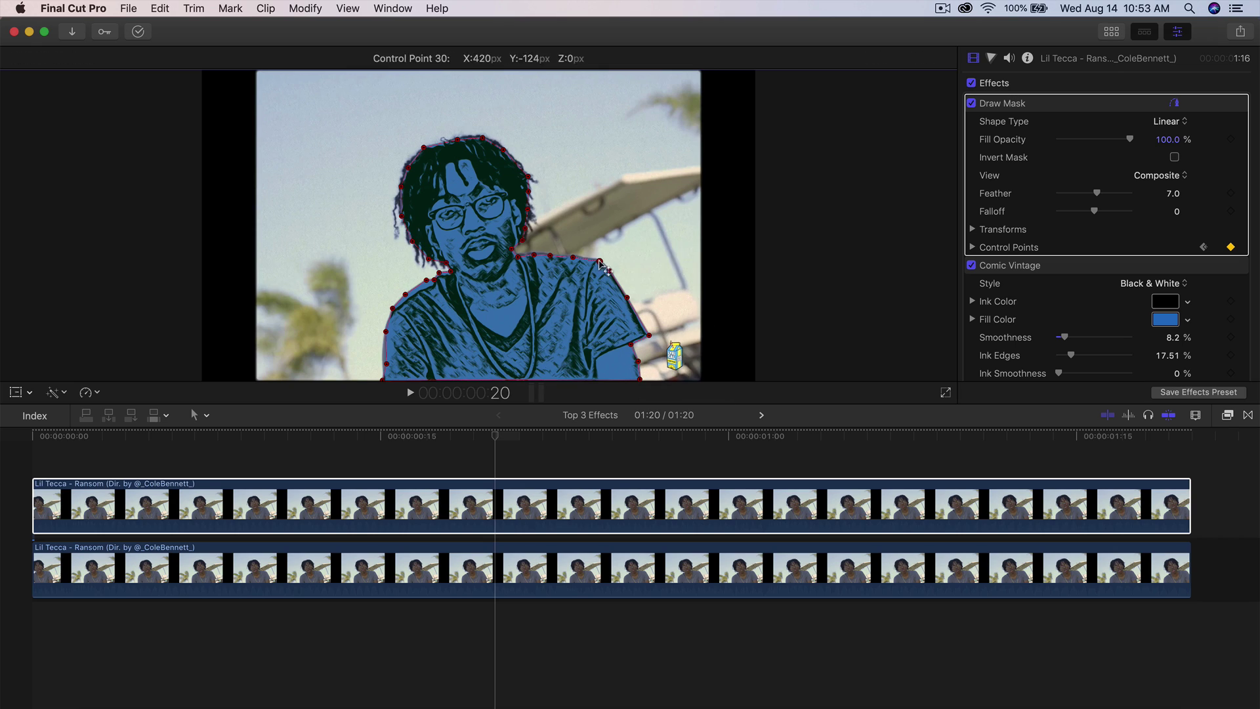
Step: Refit the mask points to the hair and shoulder at the 1:00 mark
click(728, 439)
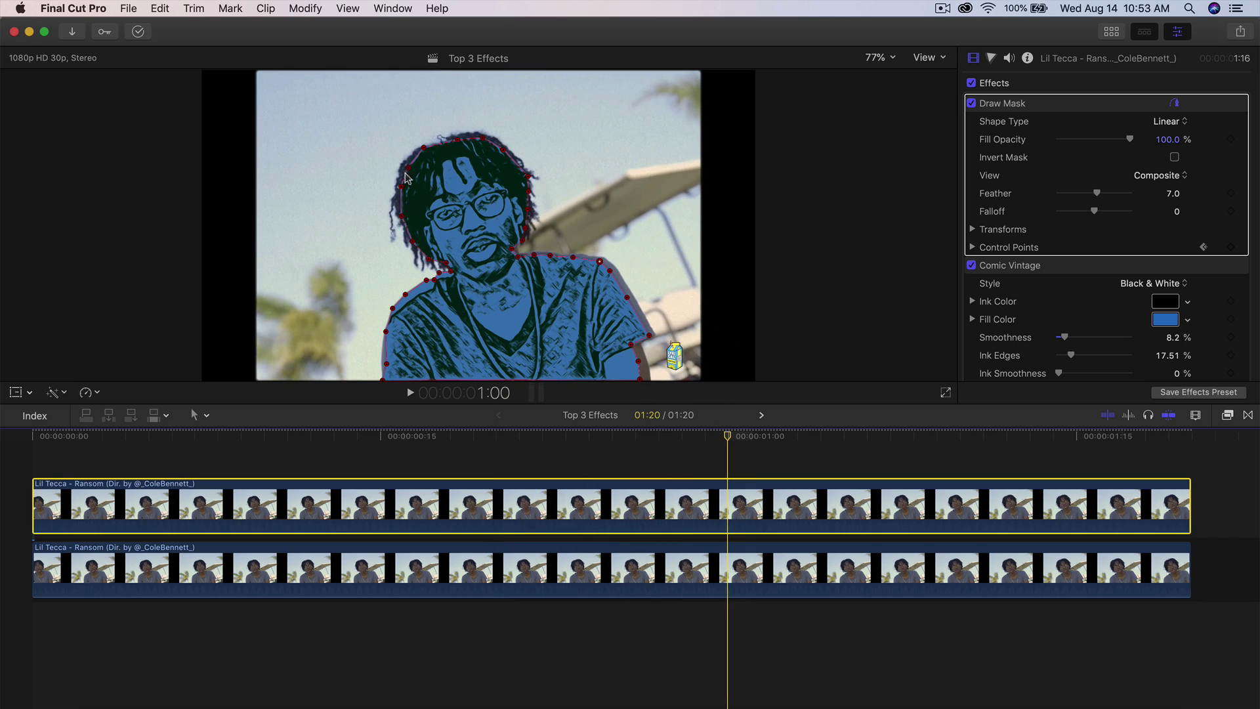
drag(483, 137, 481, 135)
drag(529, 197, 535, 191)
drag(402, 186, 393, 191)
drag(599, 261, 604, 260)
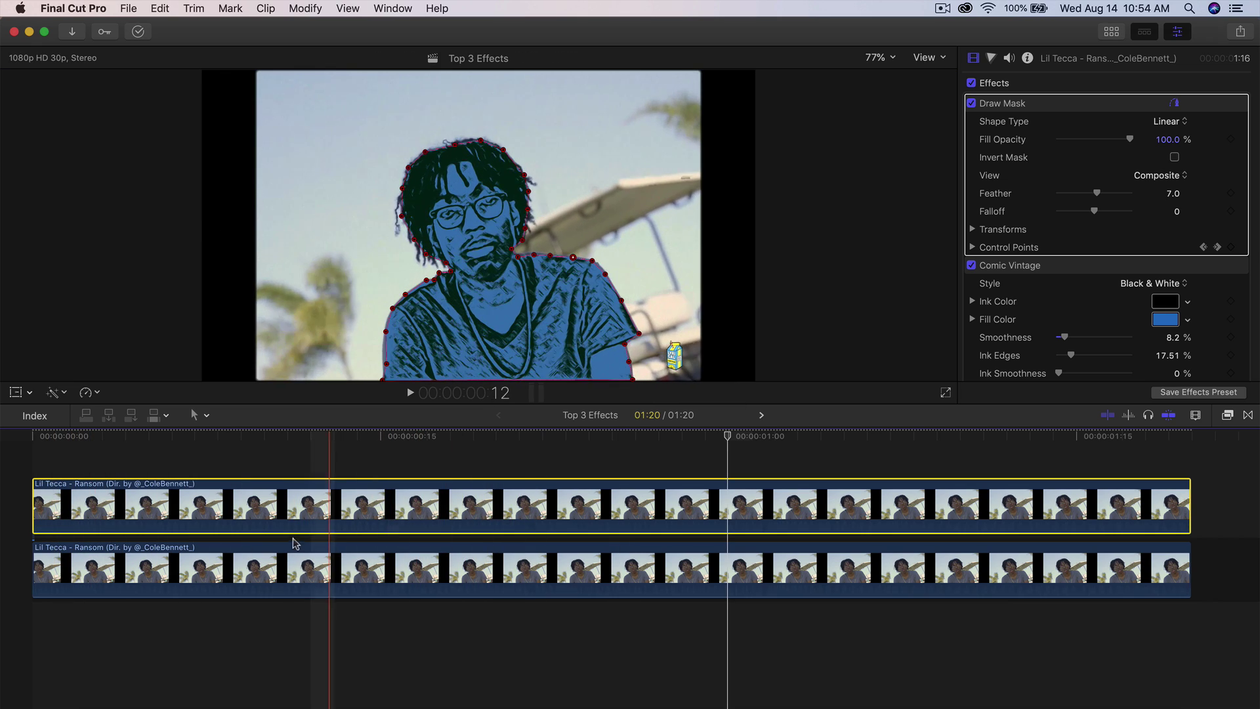
Step: Check the mask at 1:10 and 1:19, then play the clip back
click(959, 438)
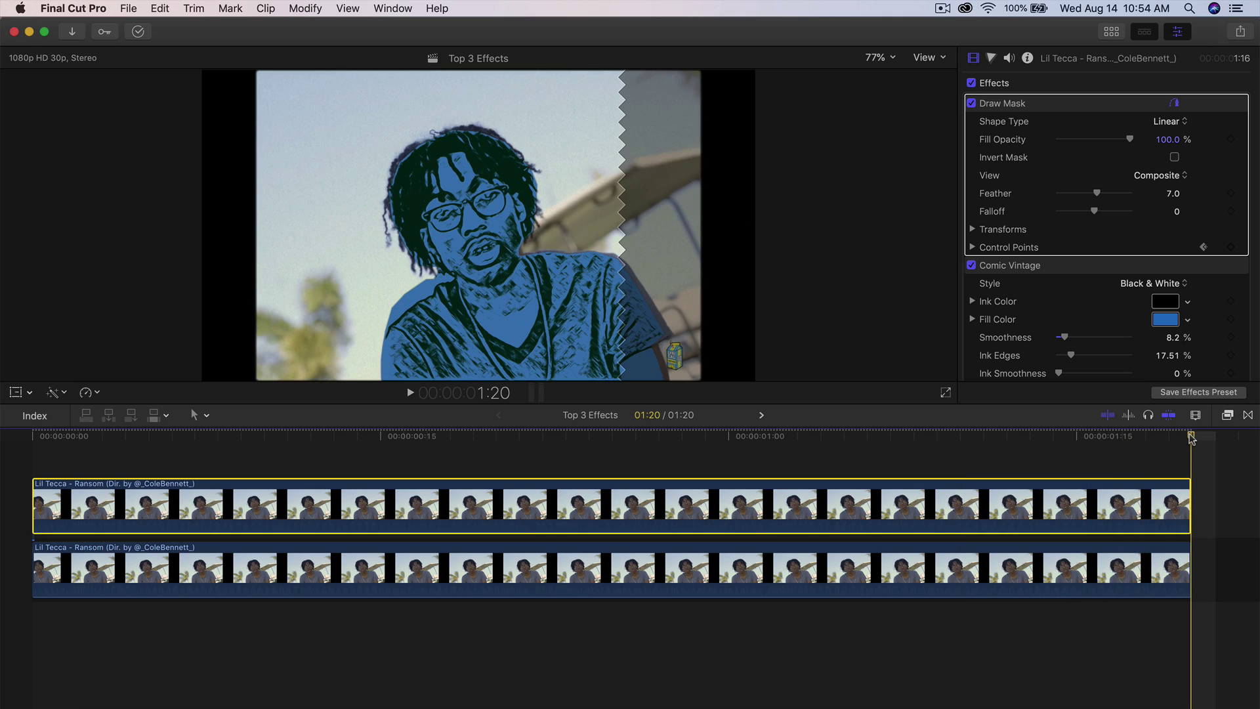
click(1167, 438)
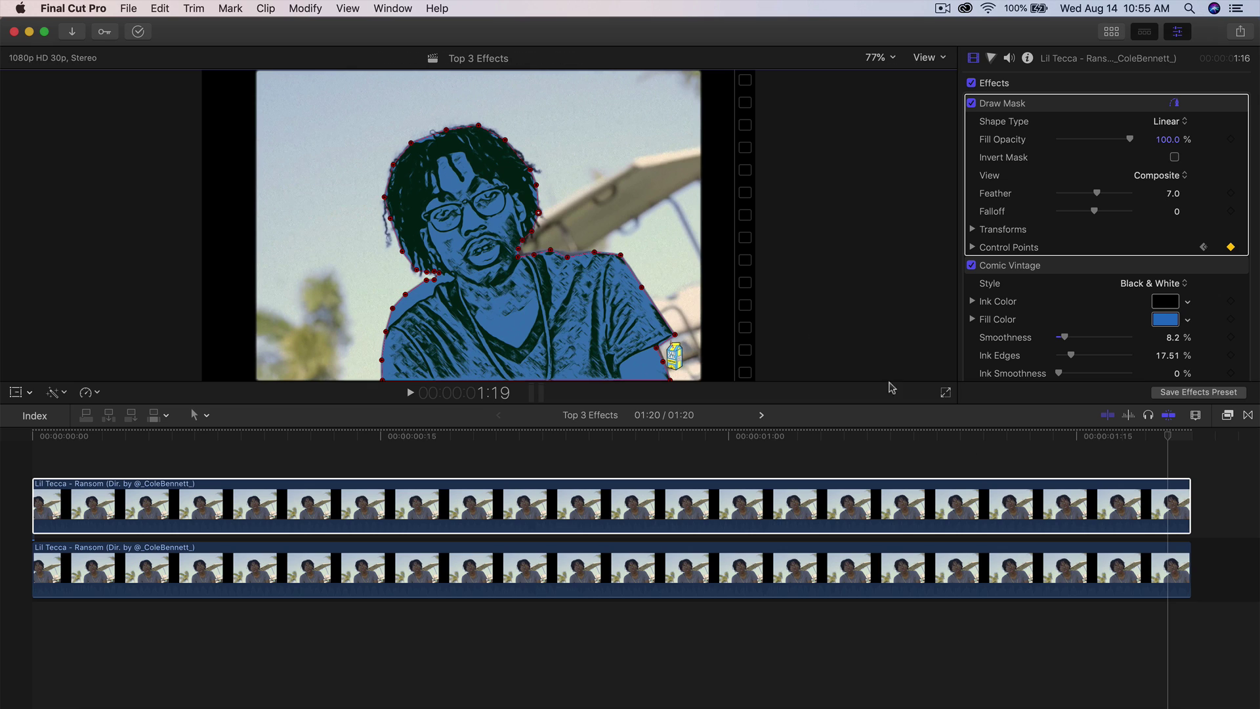
click(1181, 515)
key(space)
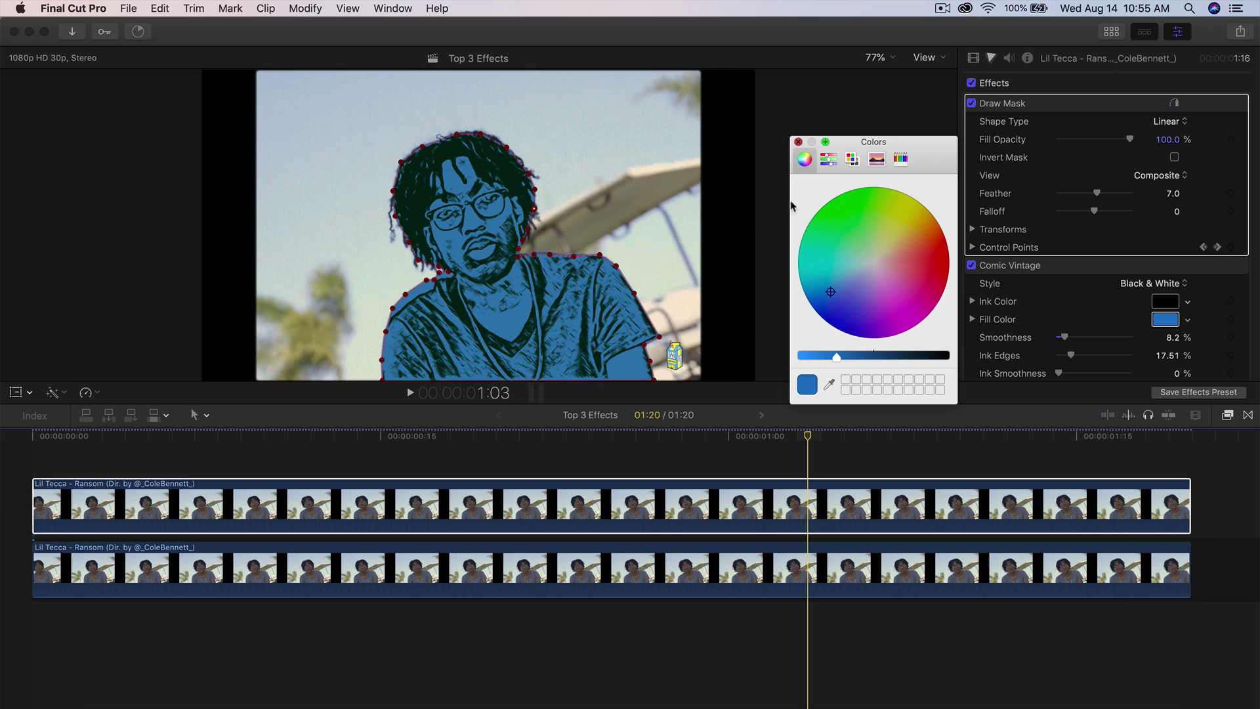
Step: Turn the masked upper clip into a compound clip named 'cartoon'
right_click(602, 509)
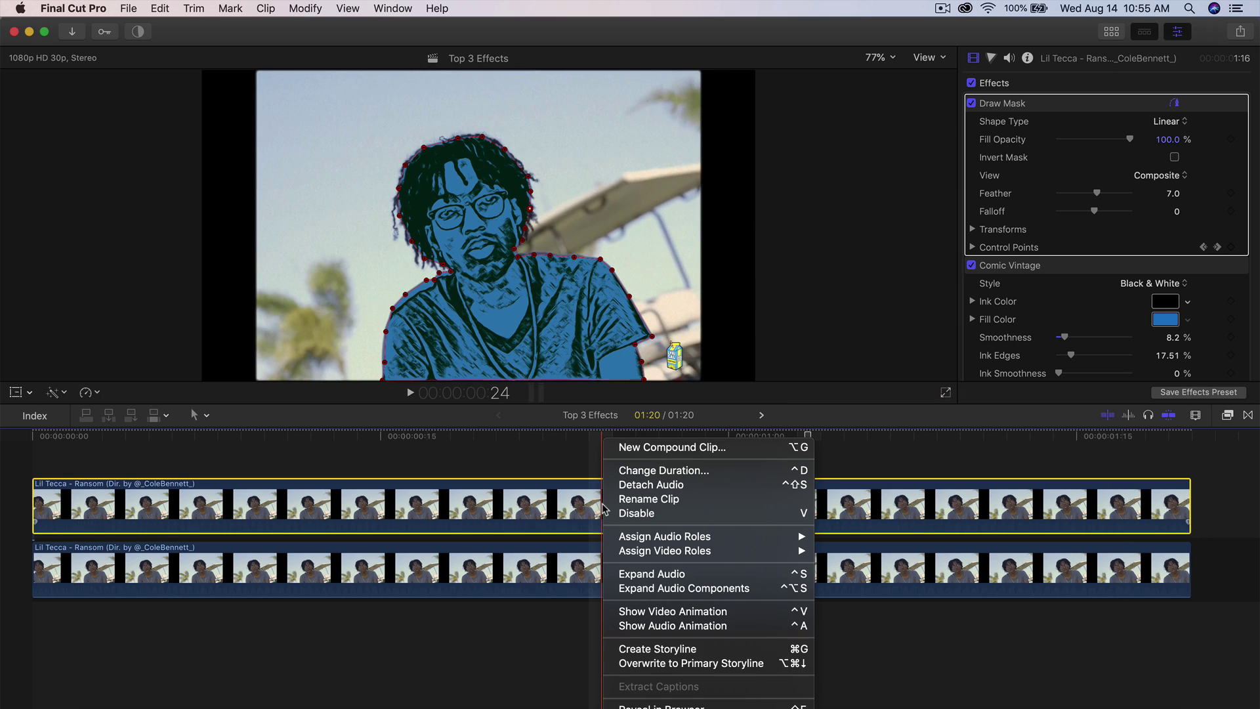
click(648, 451)
text(cartoon)
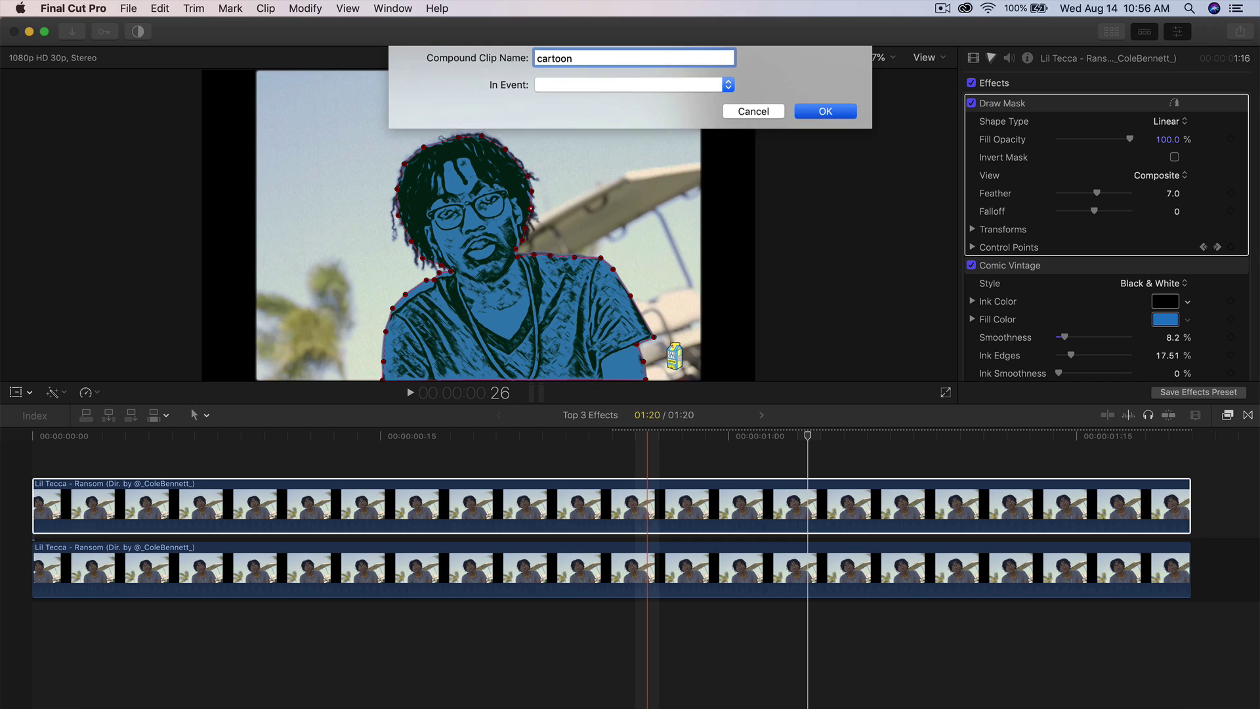
key(Return)
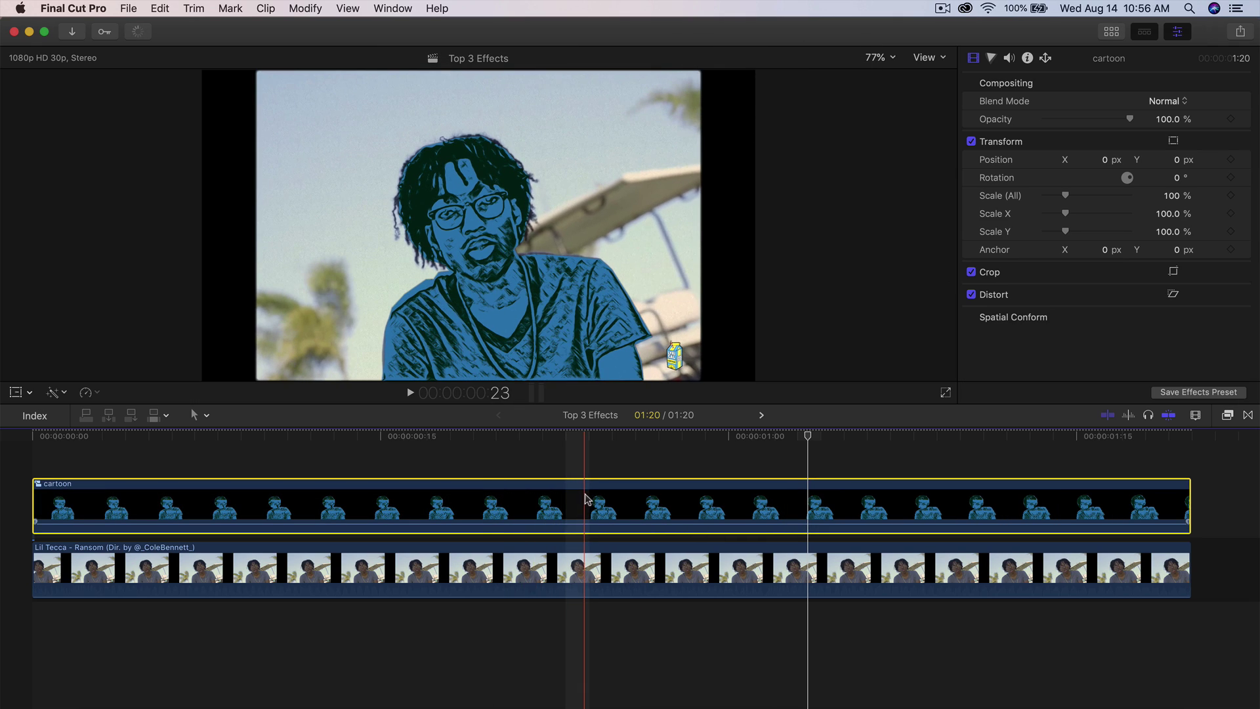
Step: Apply a new Draw Mask to the cartoon compound clip at frame 13
drag(444, 439, 357, 437)
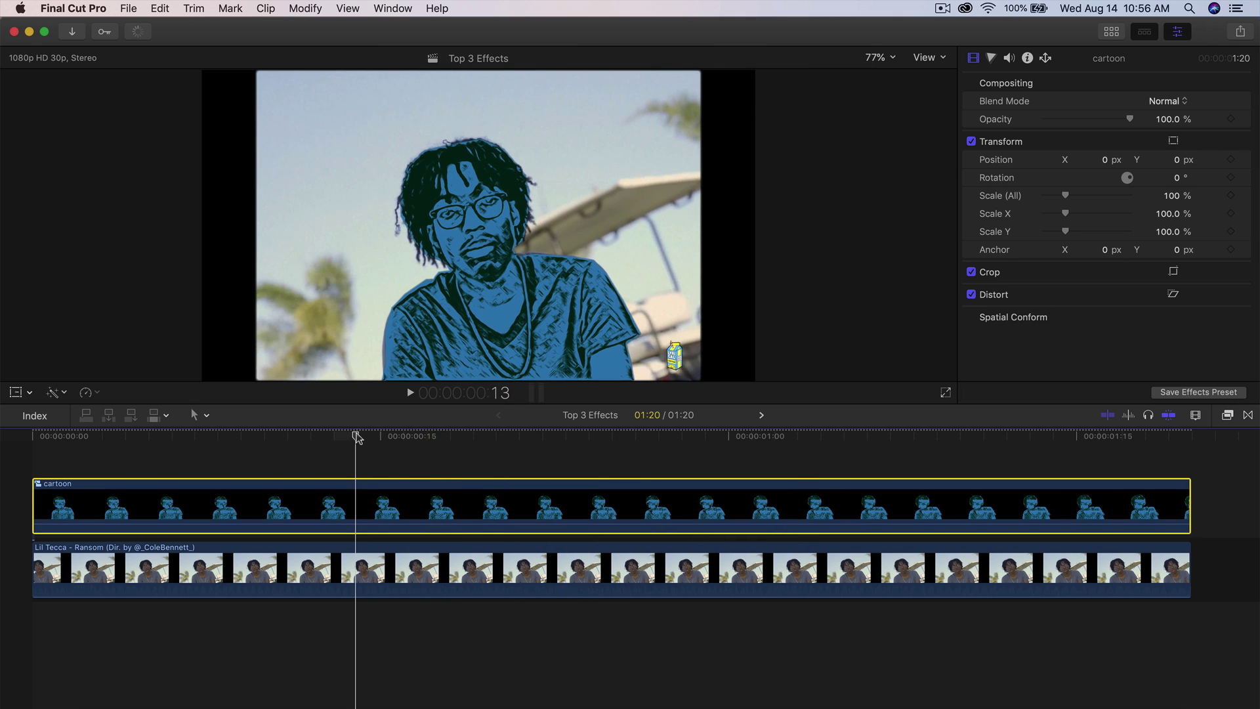
click(1227, 415)
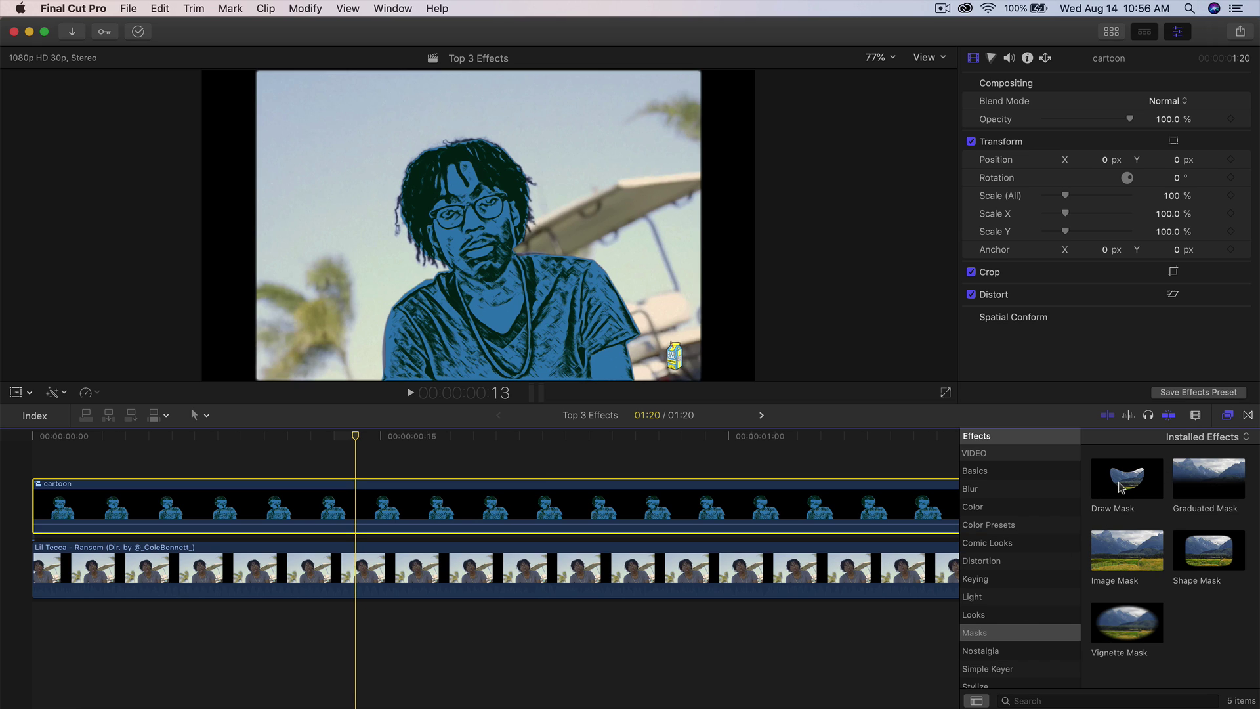
drag(1120, 487, 932, 502)
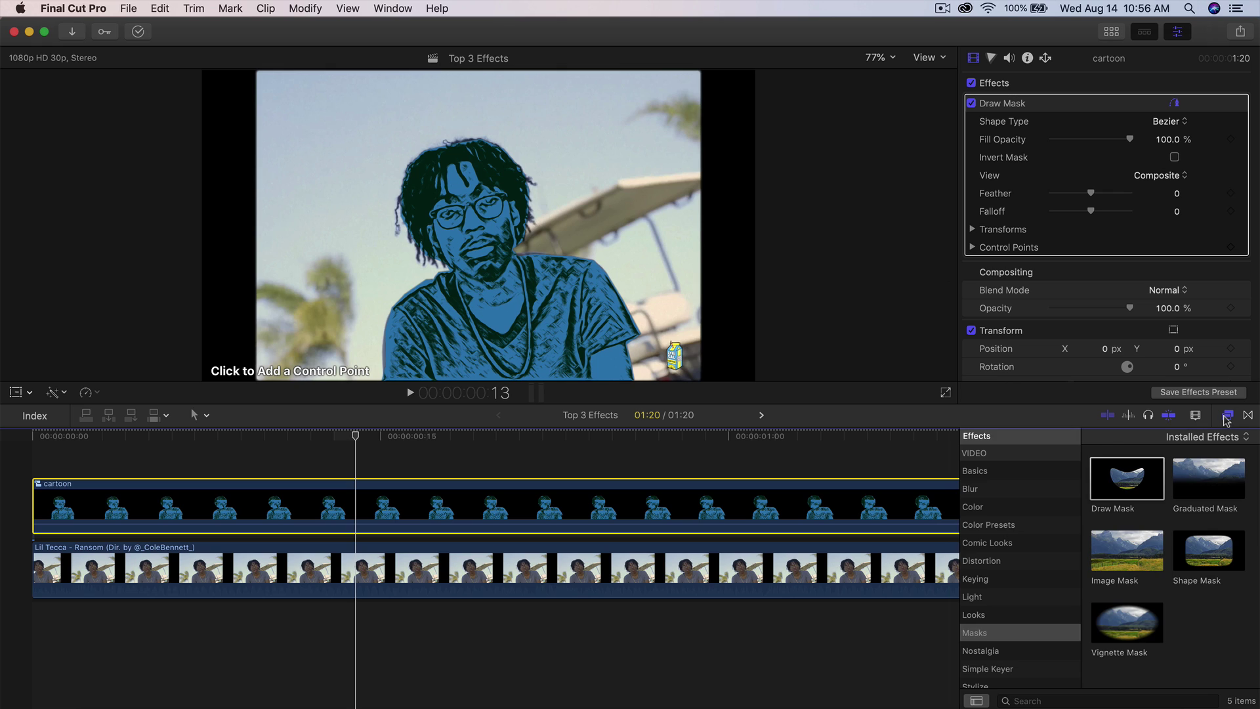
click(1226, 420)
Step: Return the playhead to the clip start and set the viewer display to 50%
drag(186, 436, 32, 436)
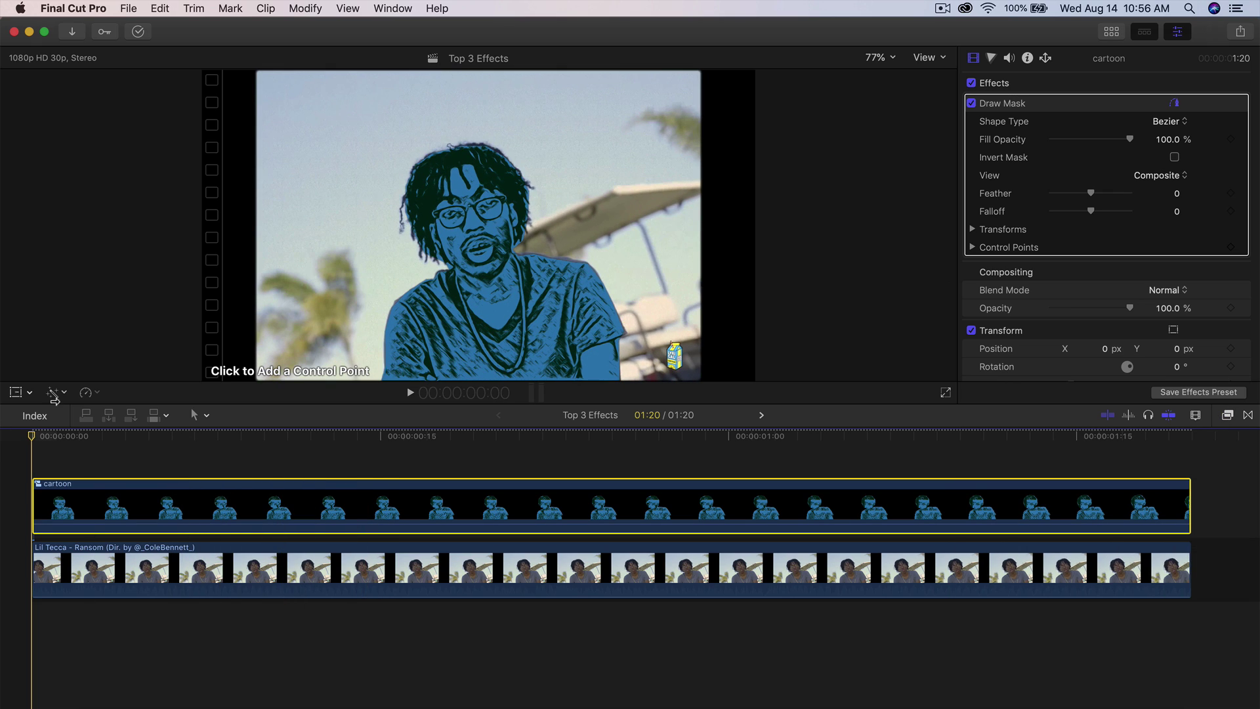
click(878, 58)
click(882, 118)
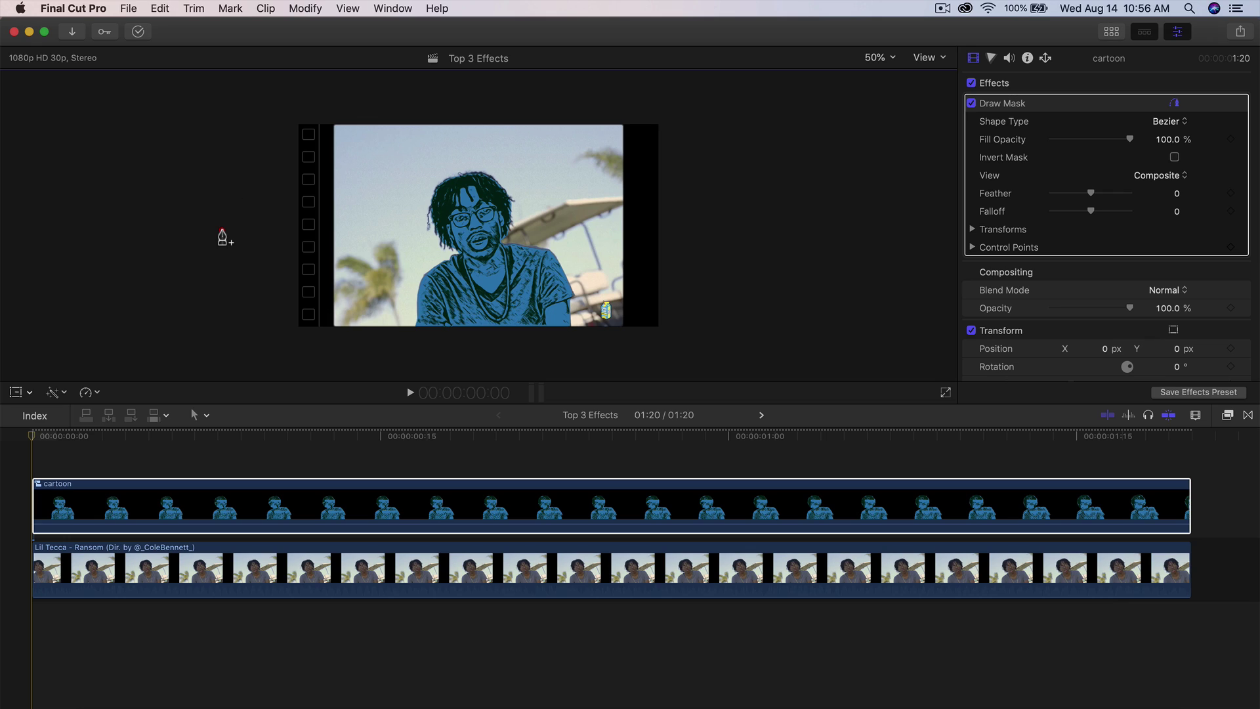
Step: Close the draw mask into a thin strip above the frame and keyframe its Control Points
click(733, 230)
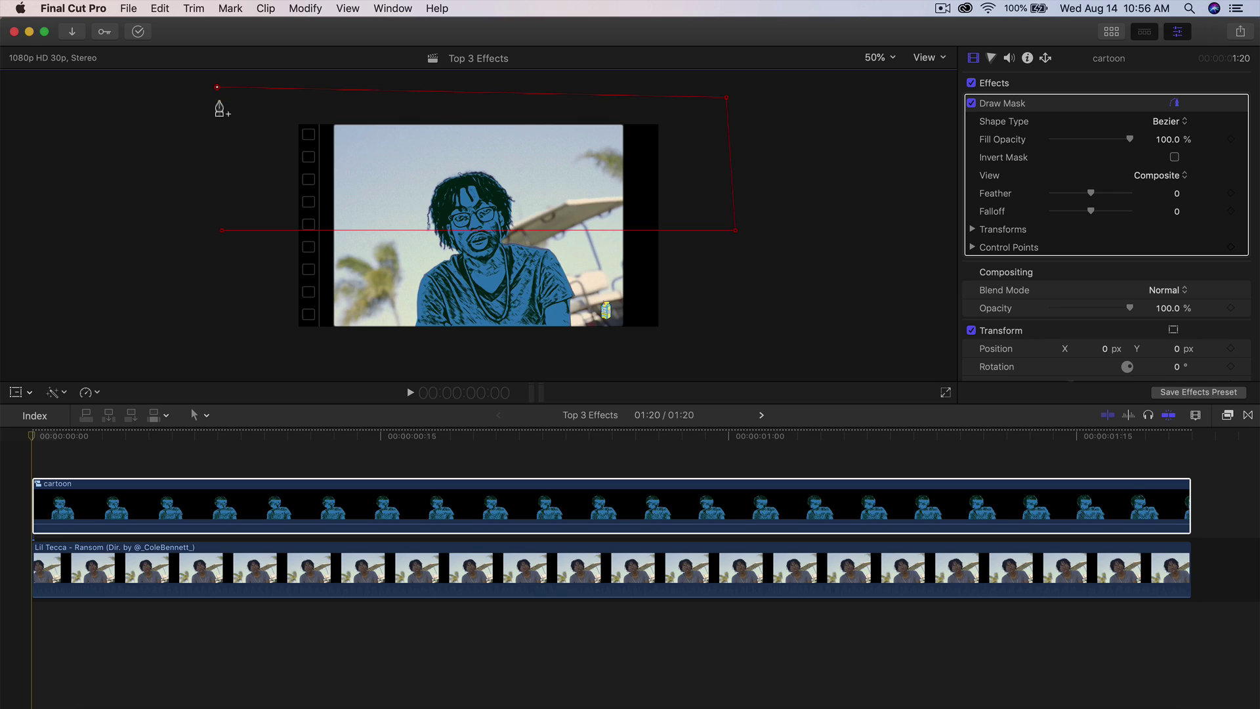
click(221, 231)
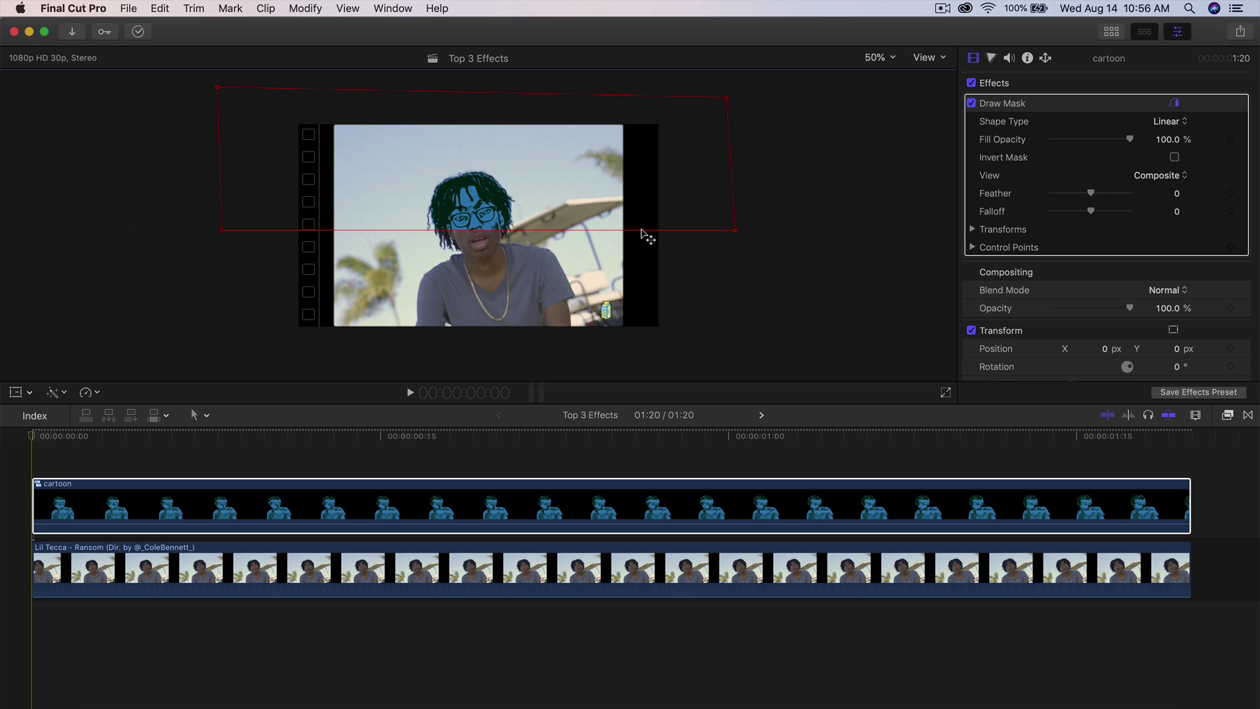
drag(641, 230, 563, 120)
click(20, 441)
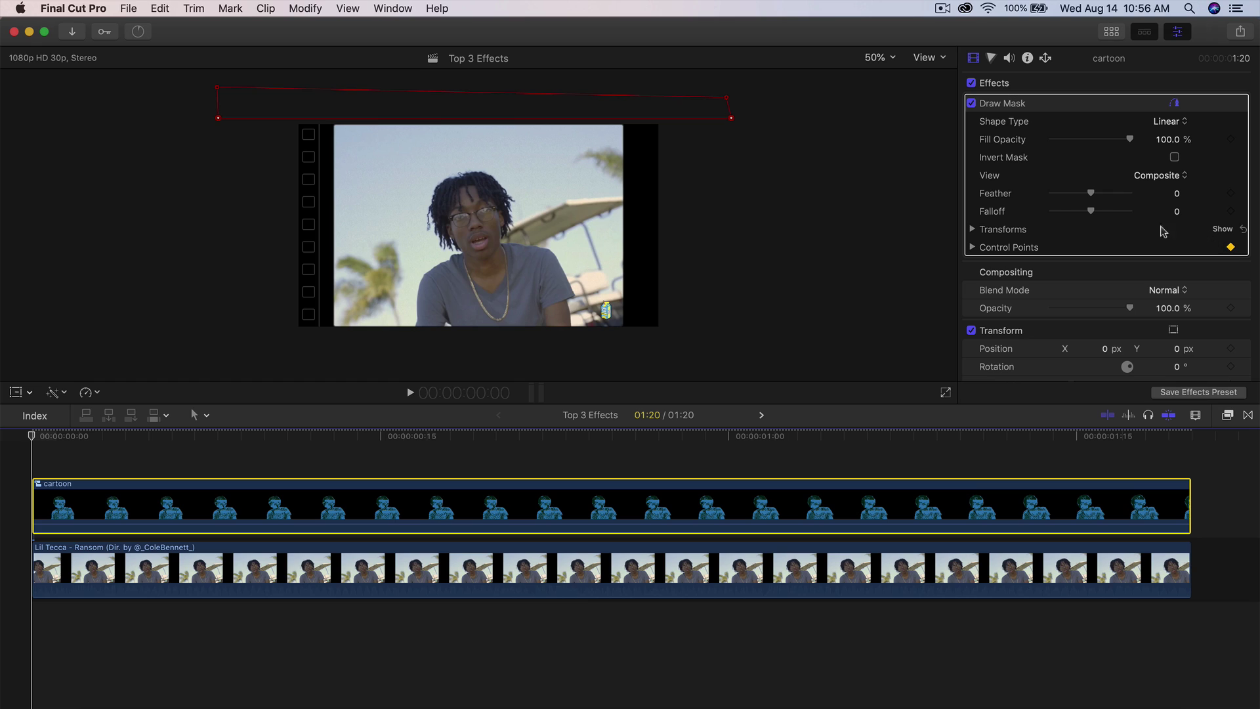
Step: Add a starting keyframe for the draw mask's position in its transform settings
click(972, 230)
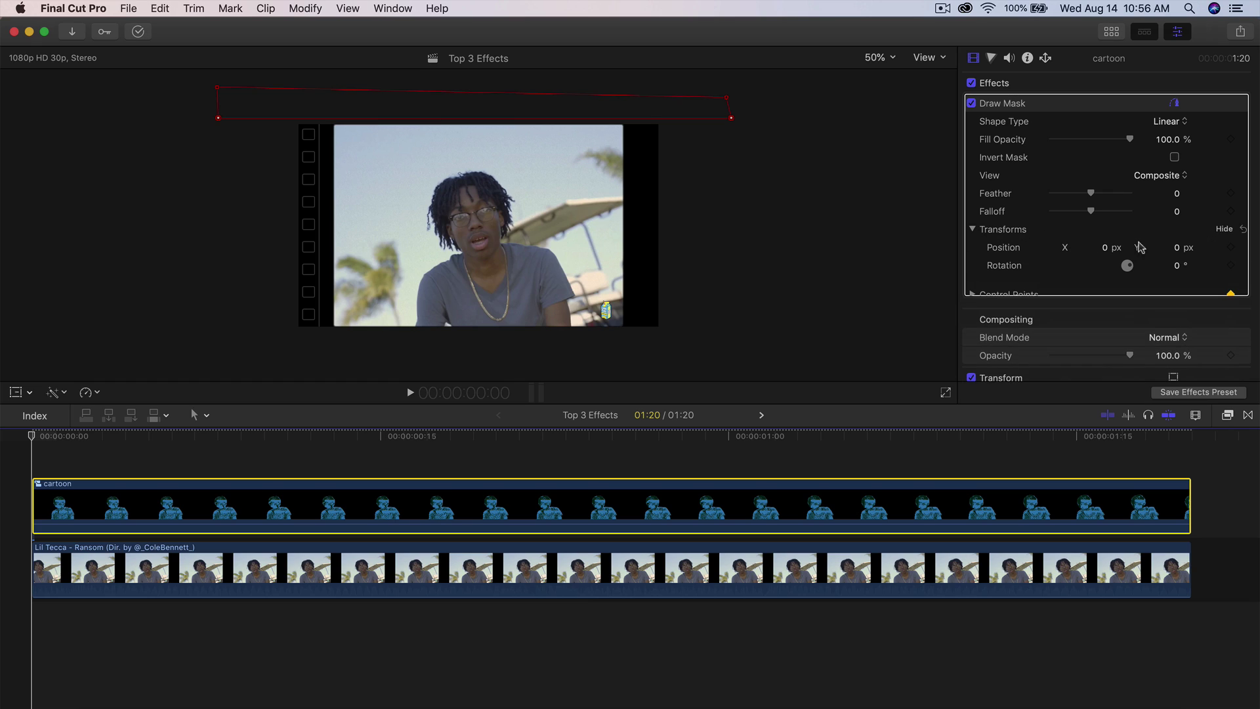
click(1229, 248)
click(972, 229)
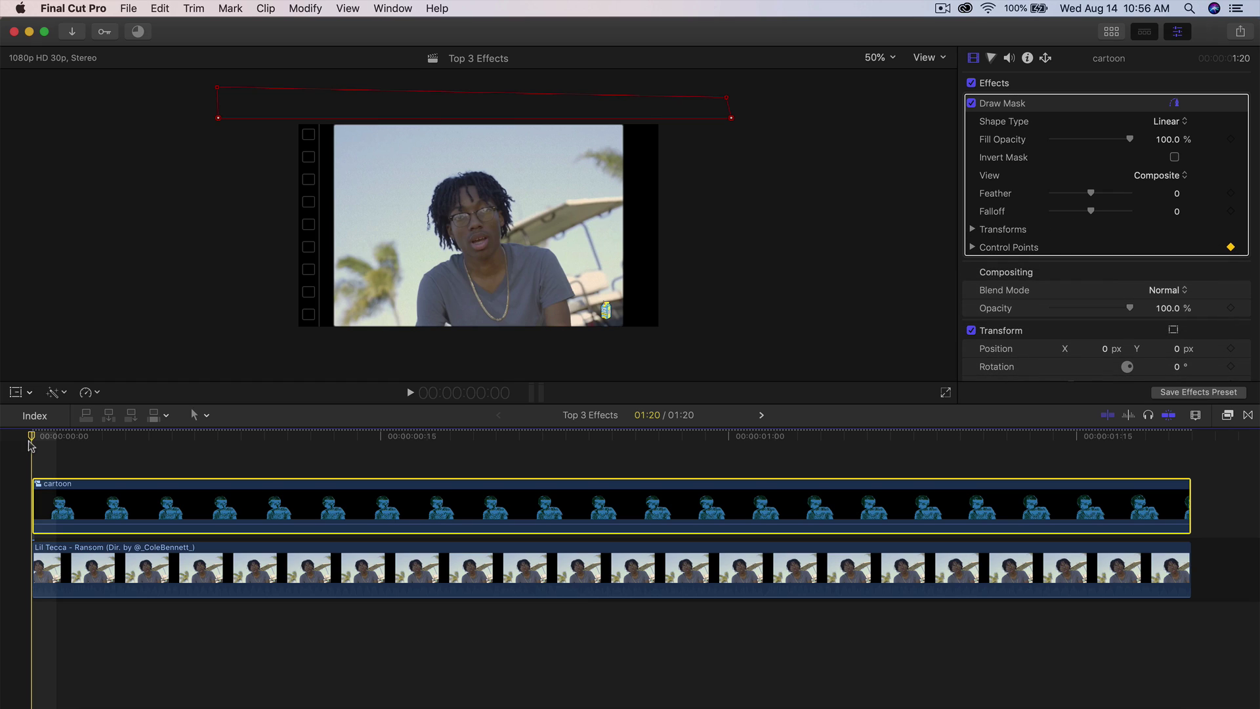
Step: A few frames in, stretch the mask down over the whole frame and preview the wipe
drag(37, 438, 263, 451)
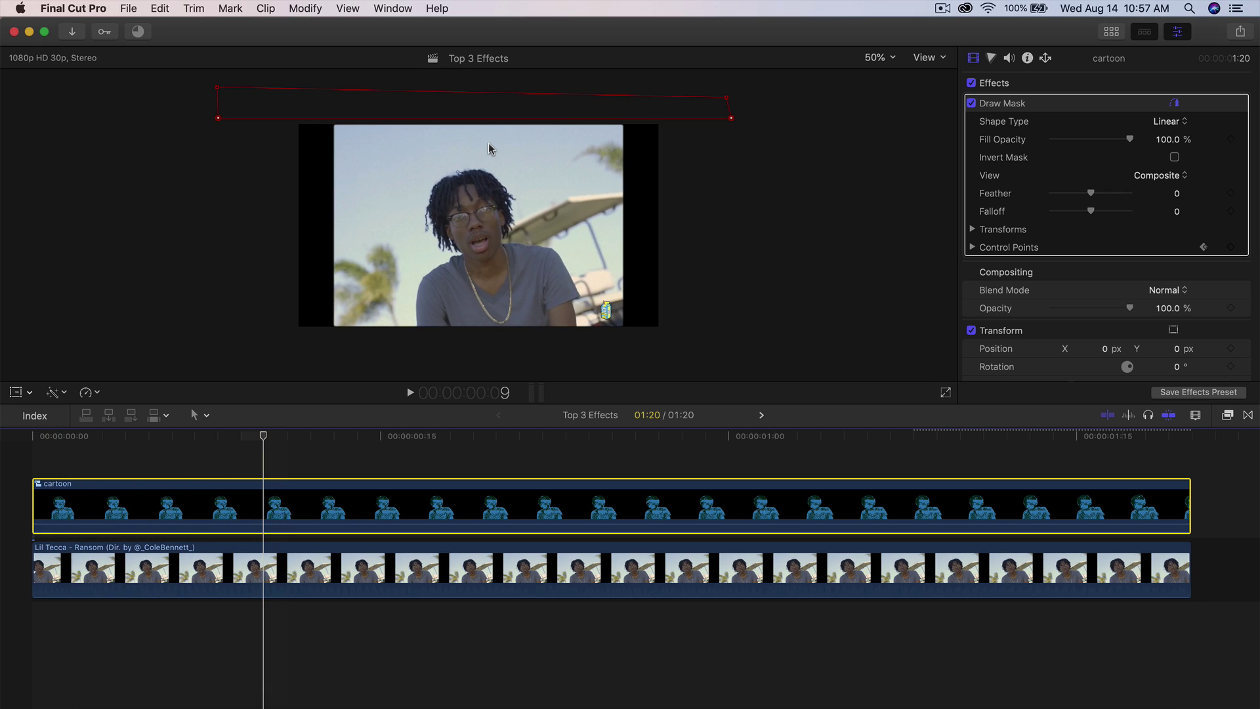
drag(511, 119, 517, 342)
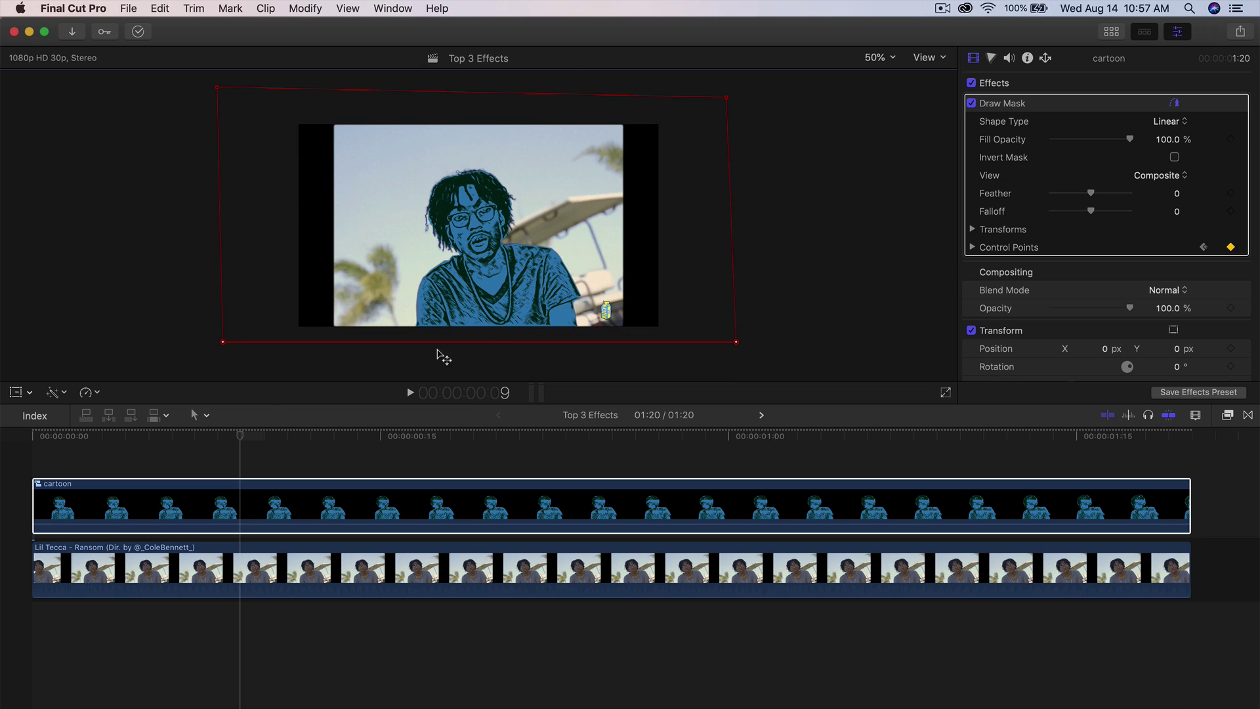
key(space)
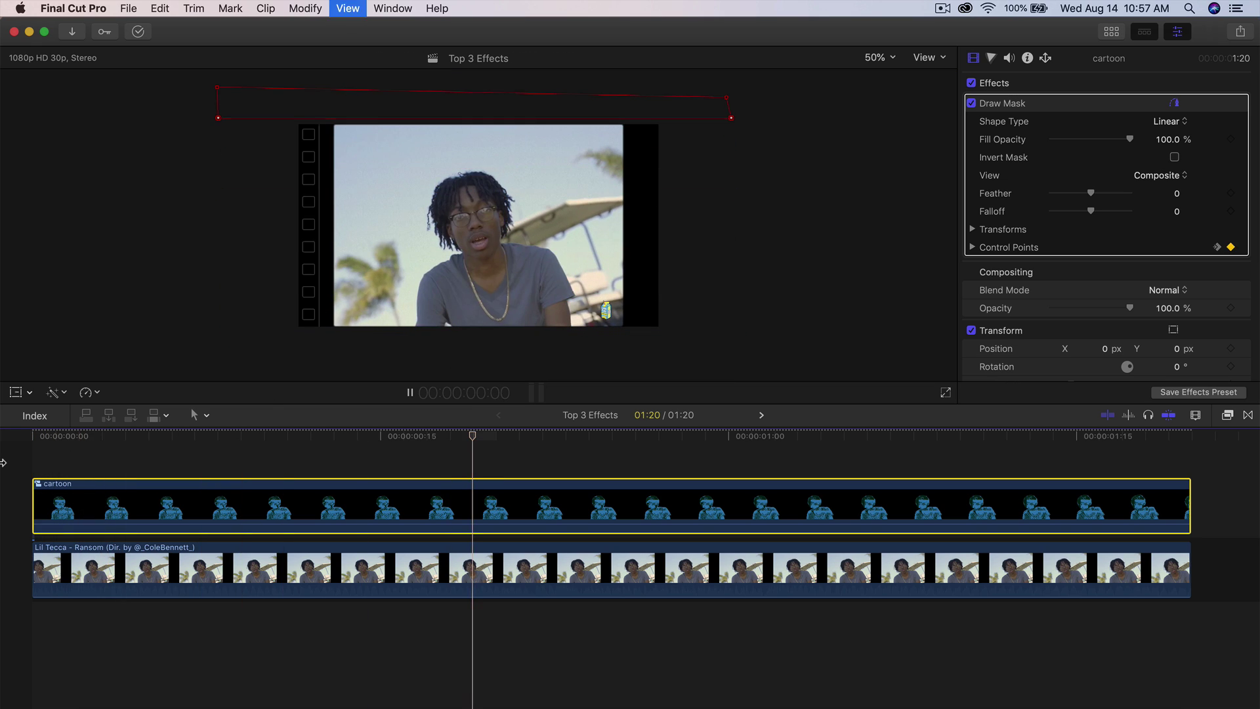
key(space)
key(space)
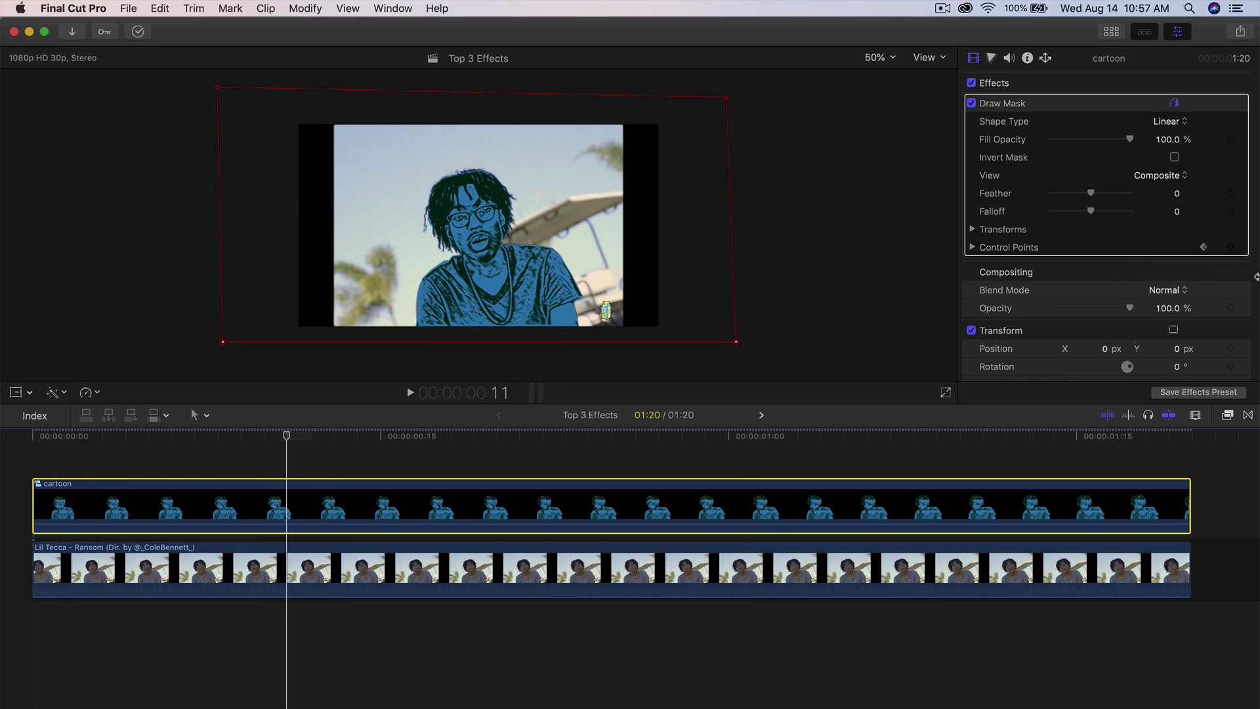
Step: Show the cartoon clip's Video Animation lanes and move the wipe's end keyframe later, previewing
right_click(255, 504)
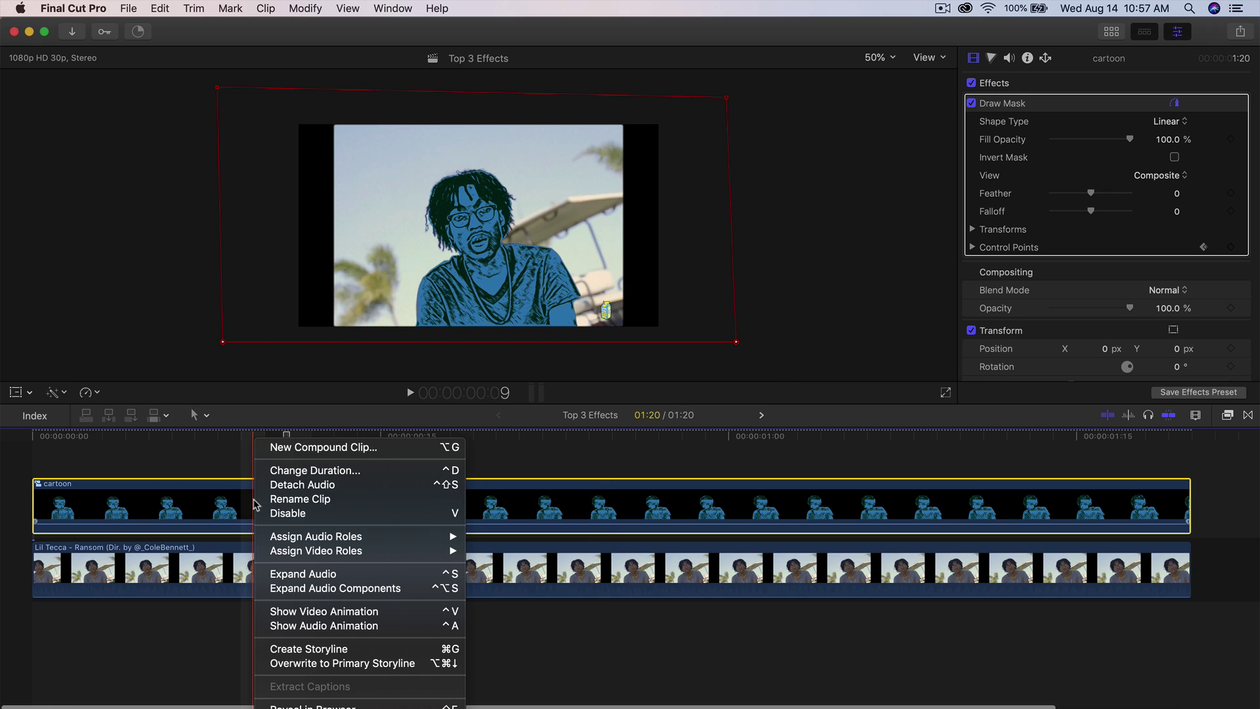
click(327, 617)
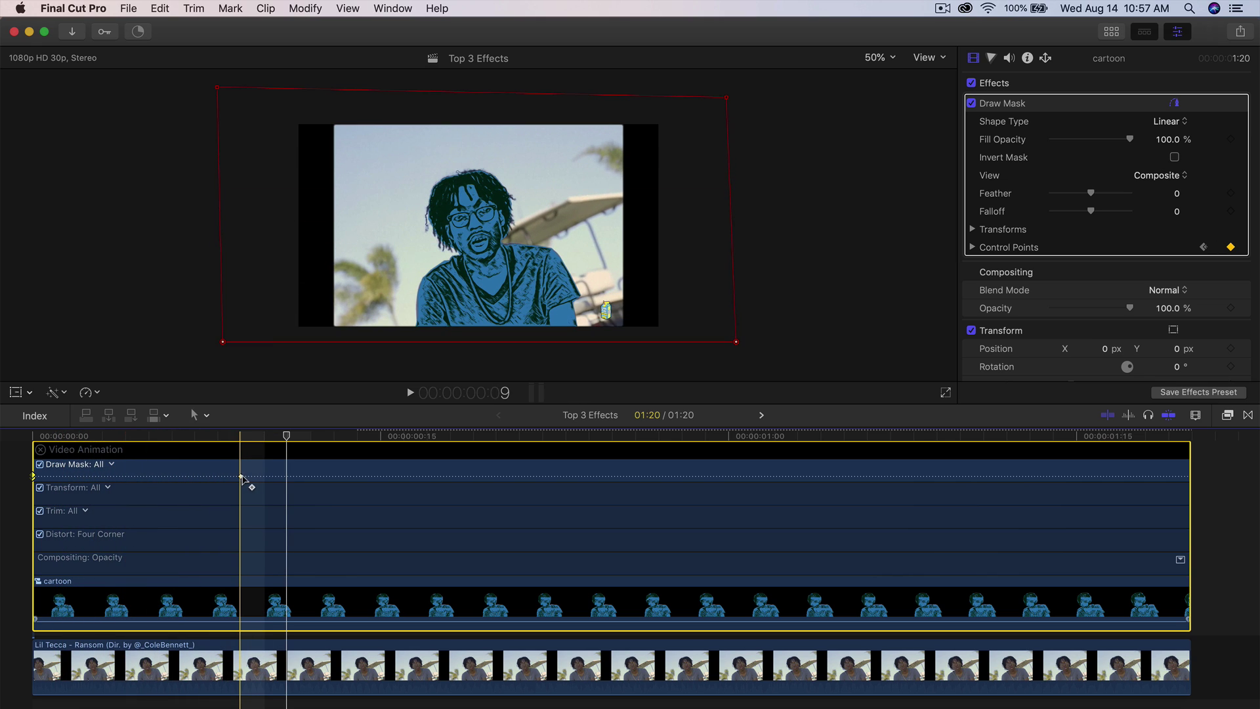
drag(241, 477, 448, 481)
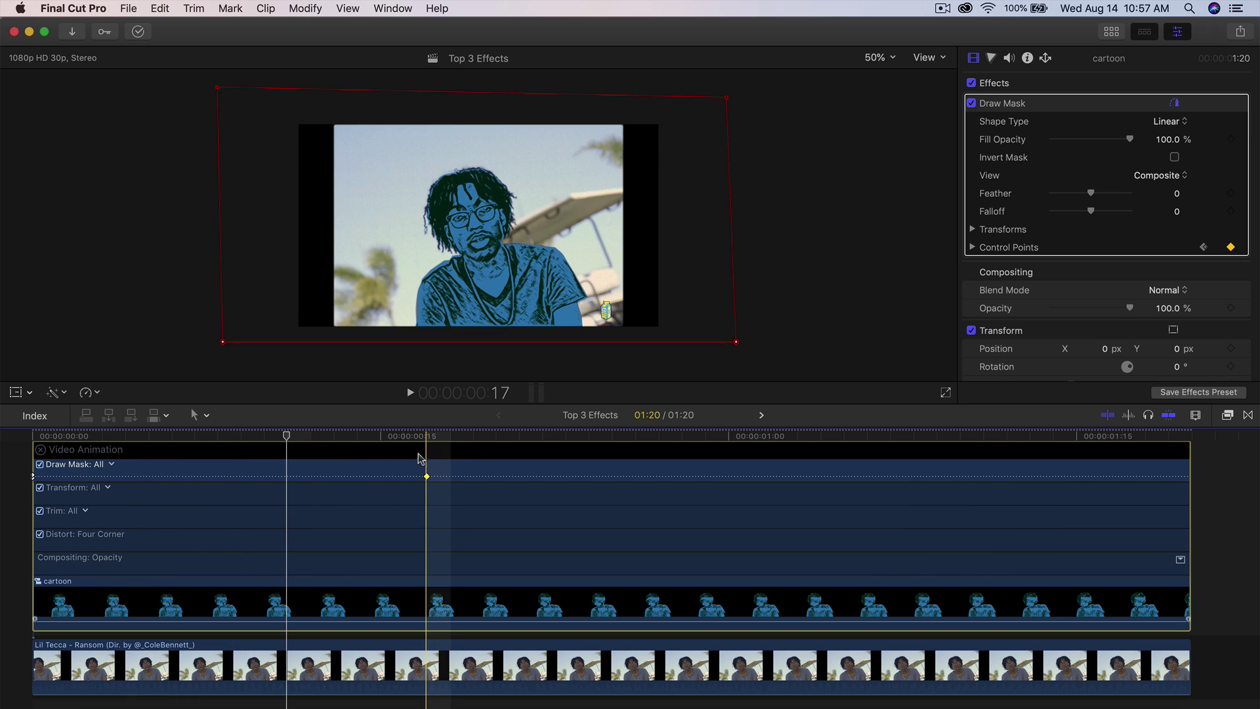
key(Home)
key(space)
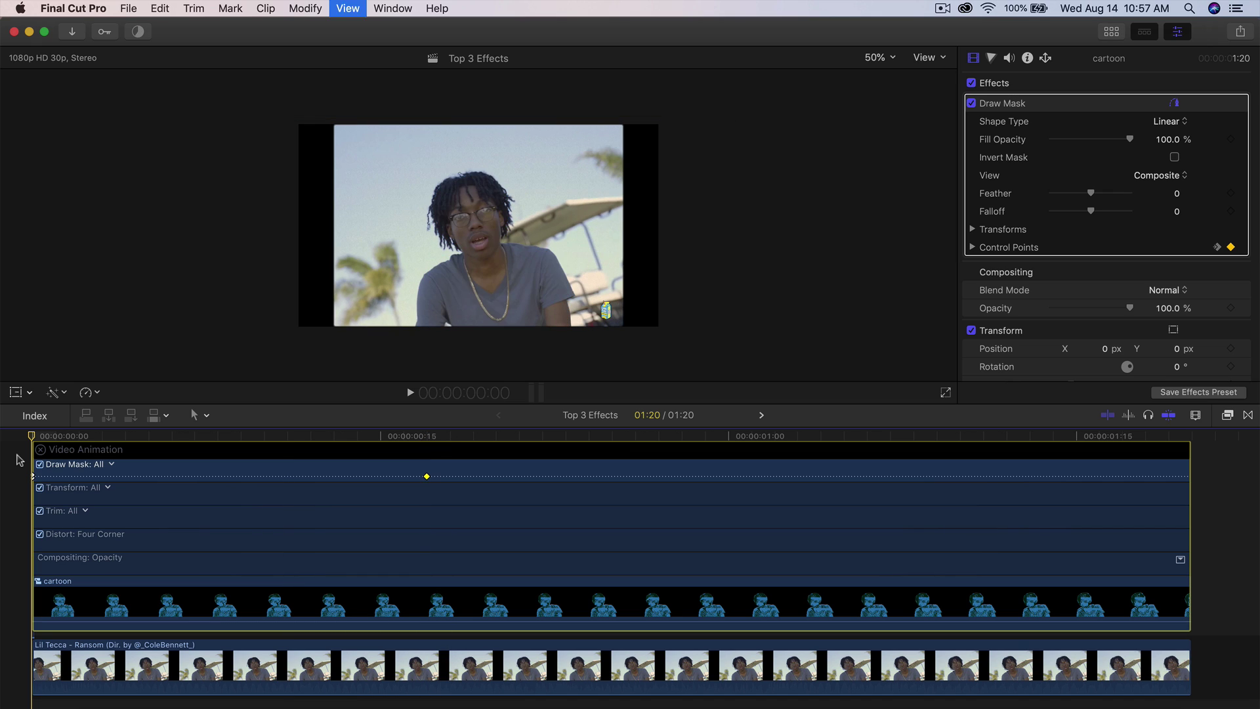
key(space)
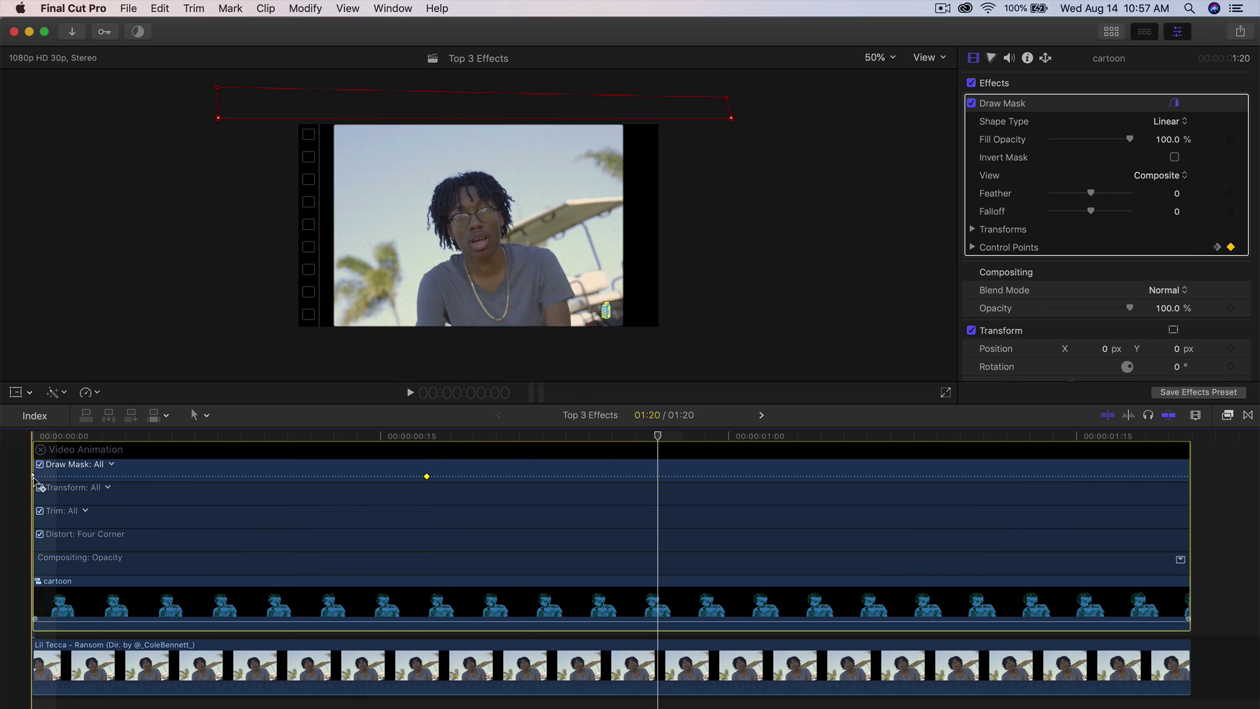
Step: Delay the wipe's start keyframe to 00:06 and adjust the end keyframe's timing, previewing
drag(36, 476, 259, 480)
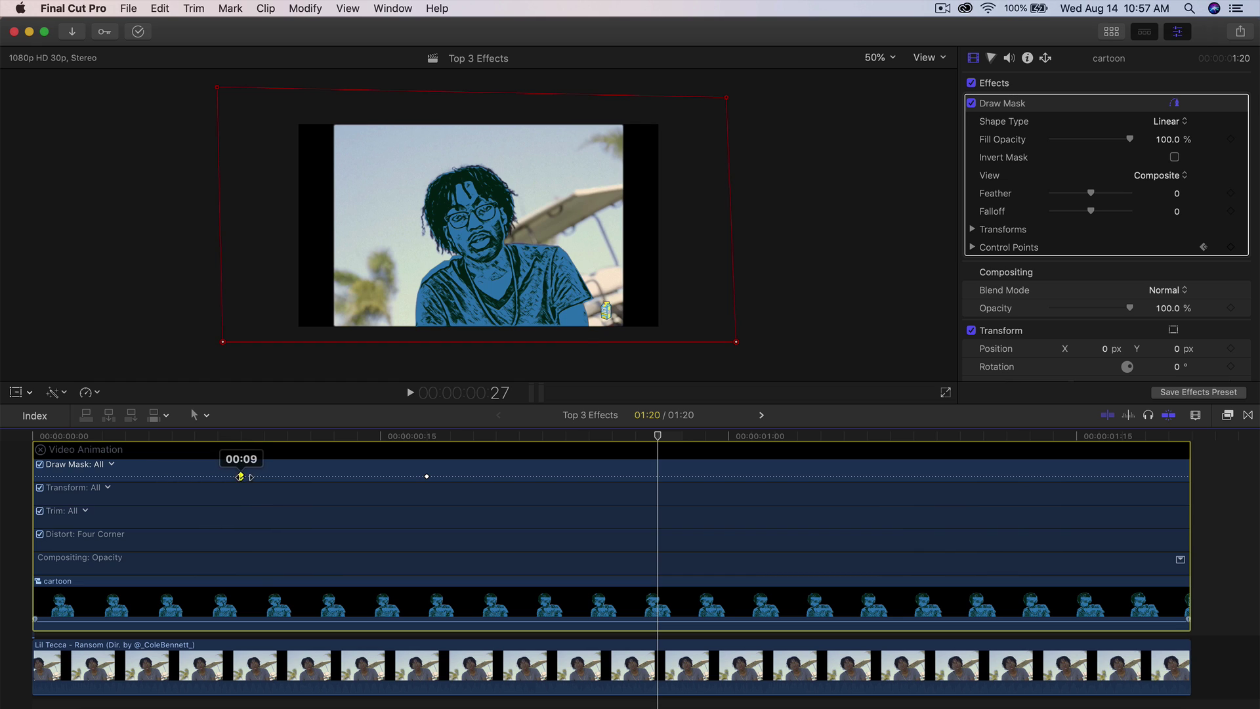
key(space)
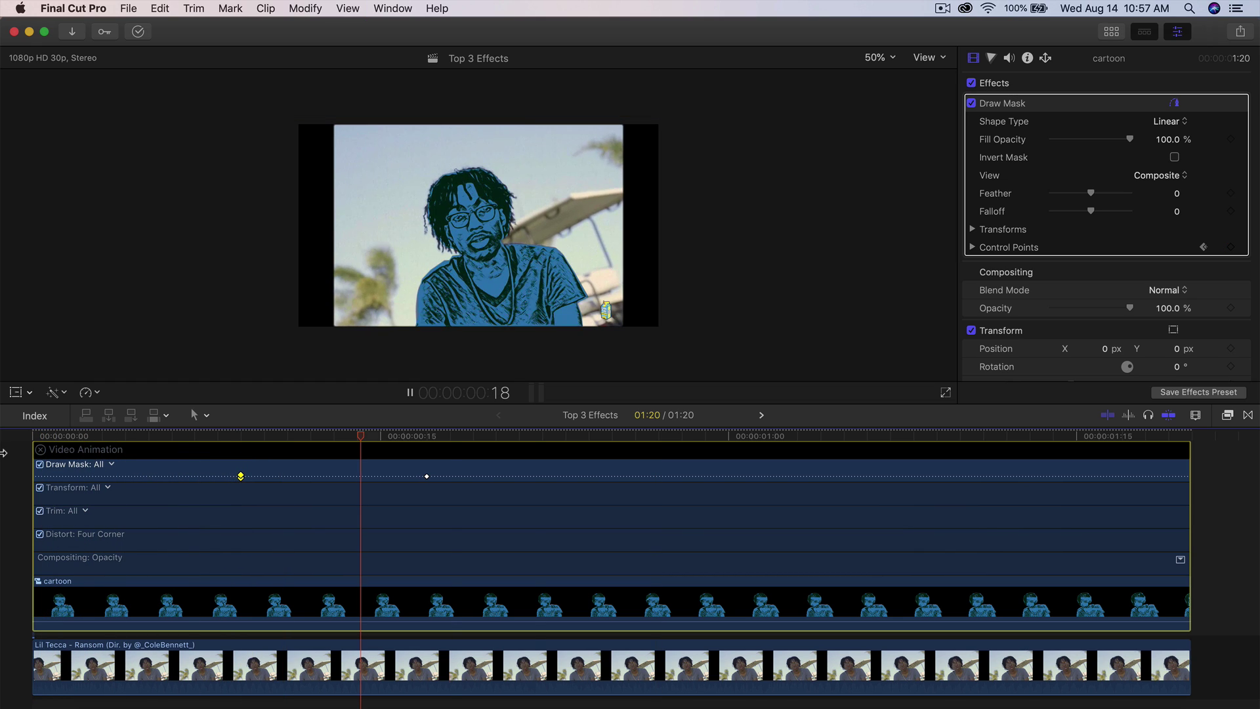
key(shift+ctrl+i)
key(space)
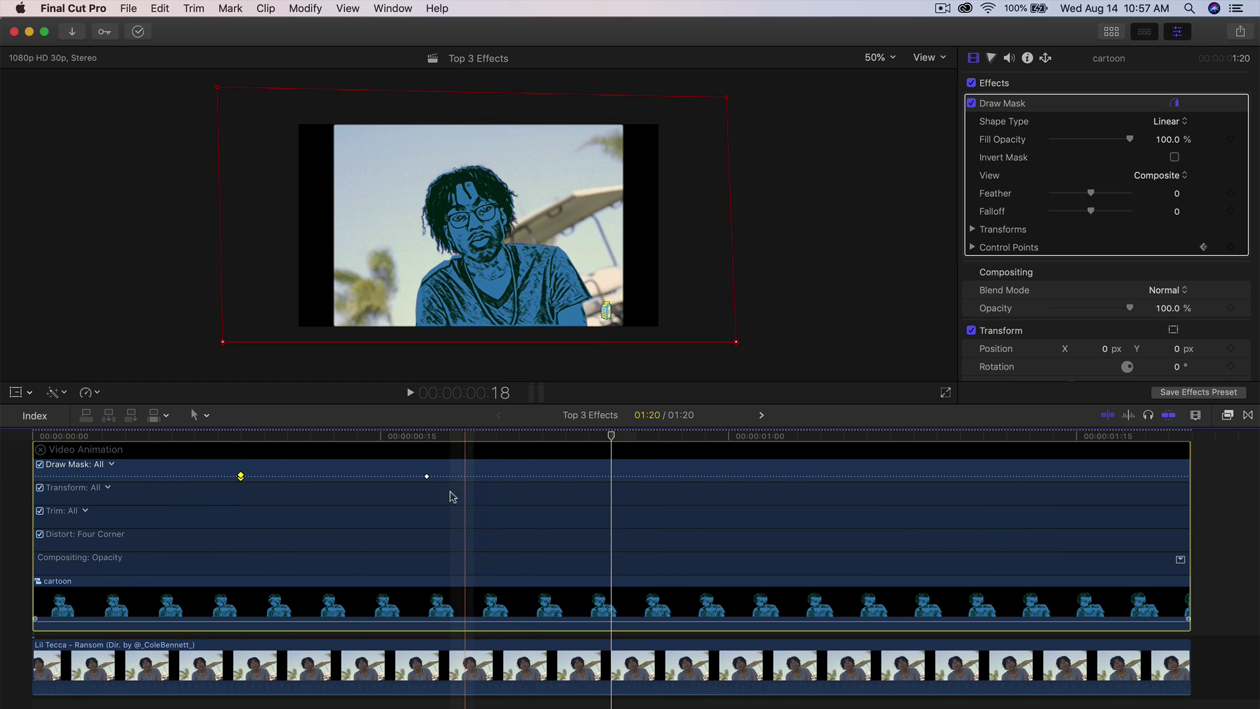
drag(427, 484, 918, 496)
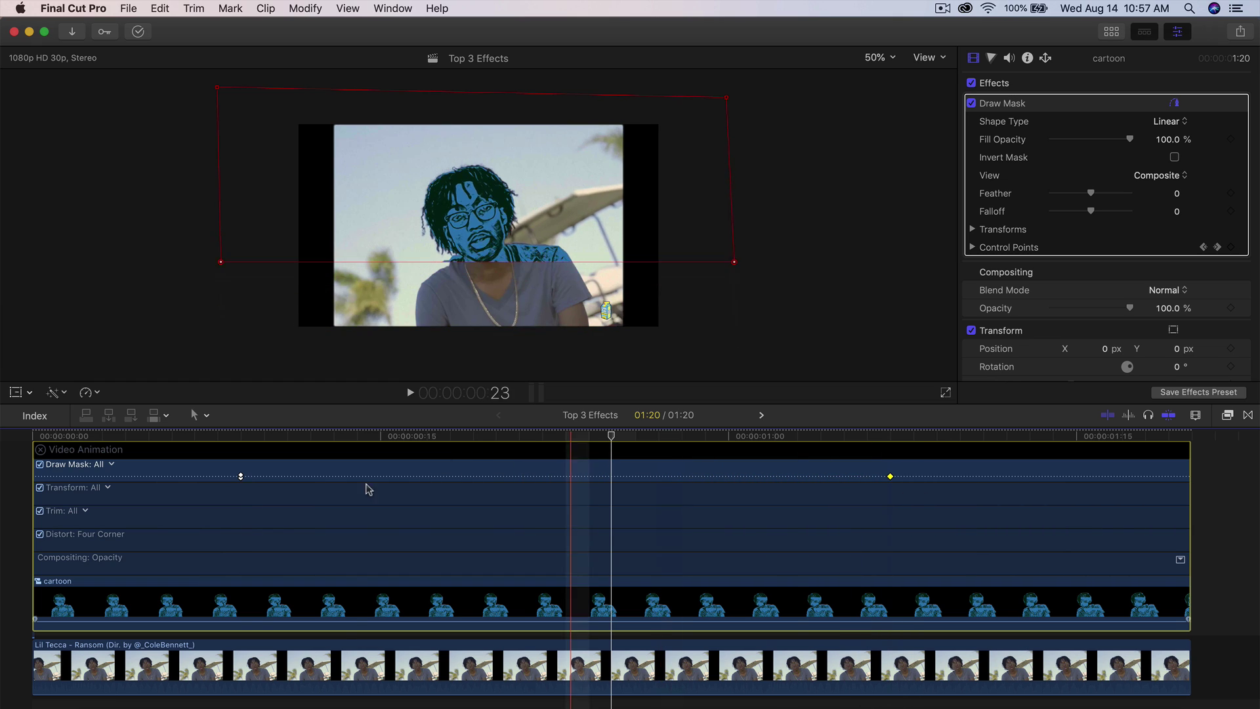
key(space)
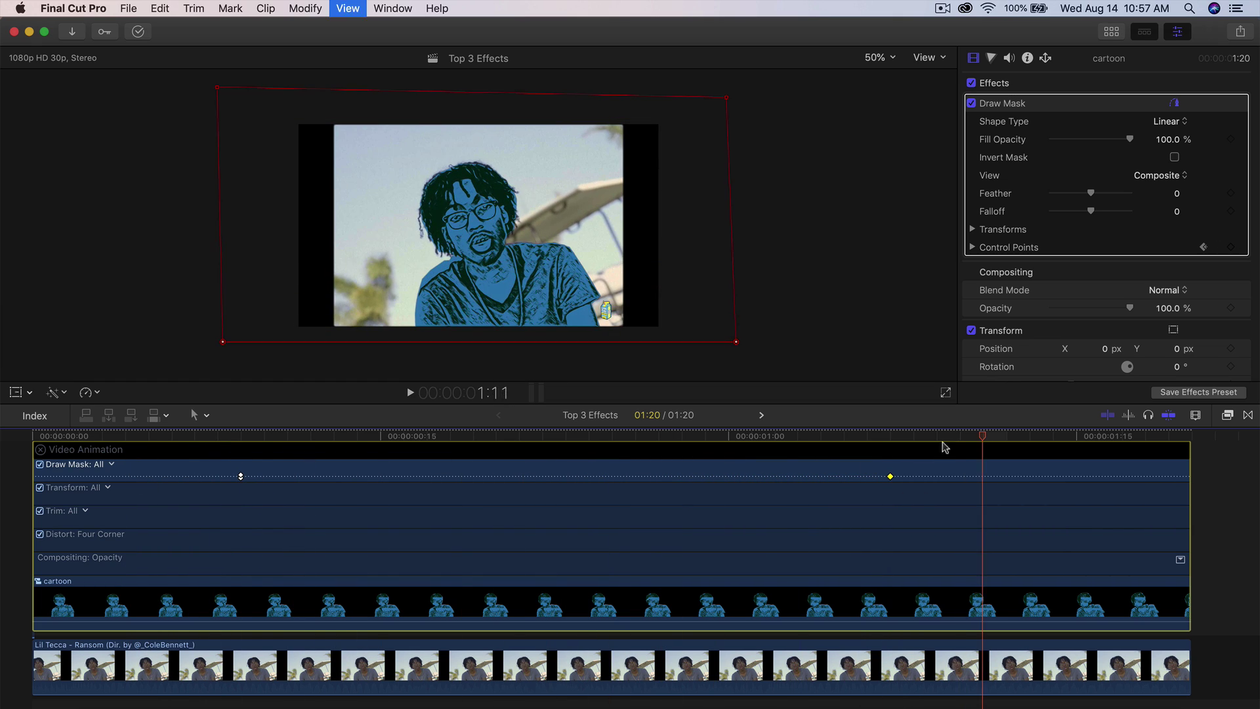
key(space)
mouse_move(890, 476)
mouse_down()
mouse_move(429, 469)
mouse_move(449, 470)
mouse_up()
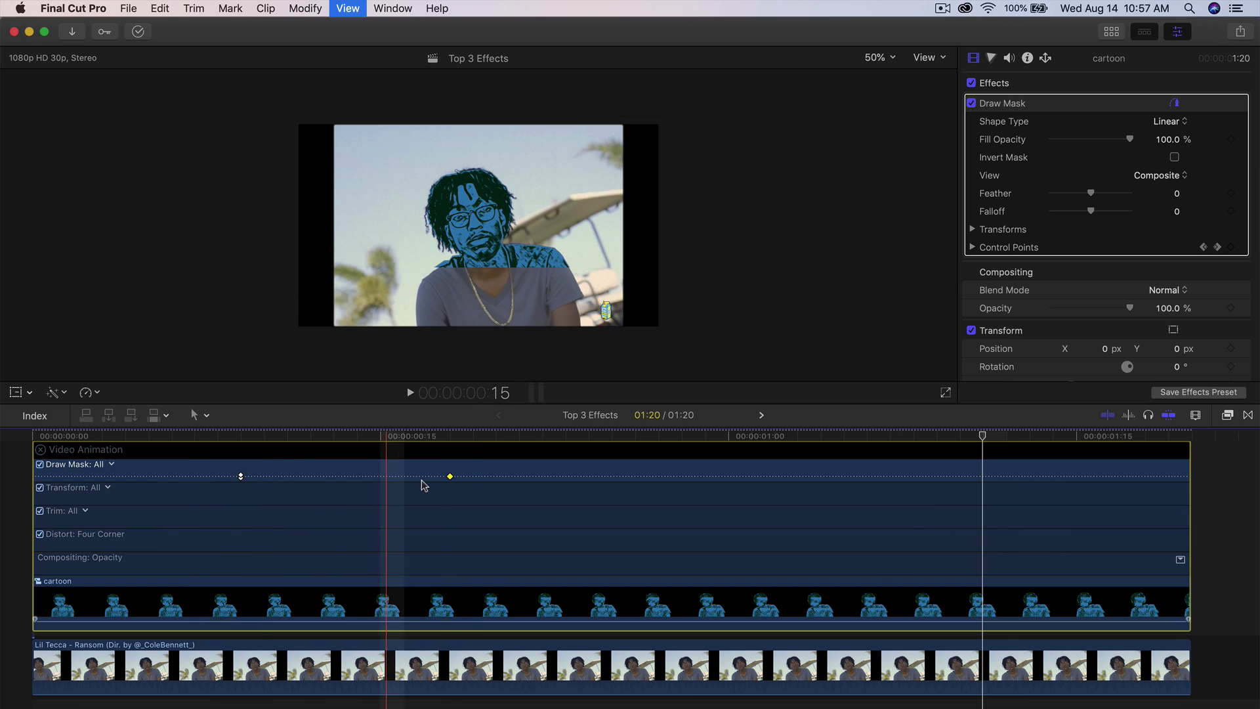
Step: Check the mask, close the animation lanes, and open the cartoon compound clip
click(633, 479)
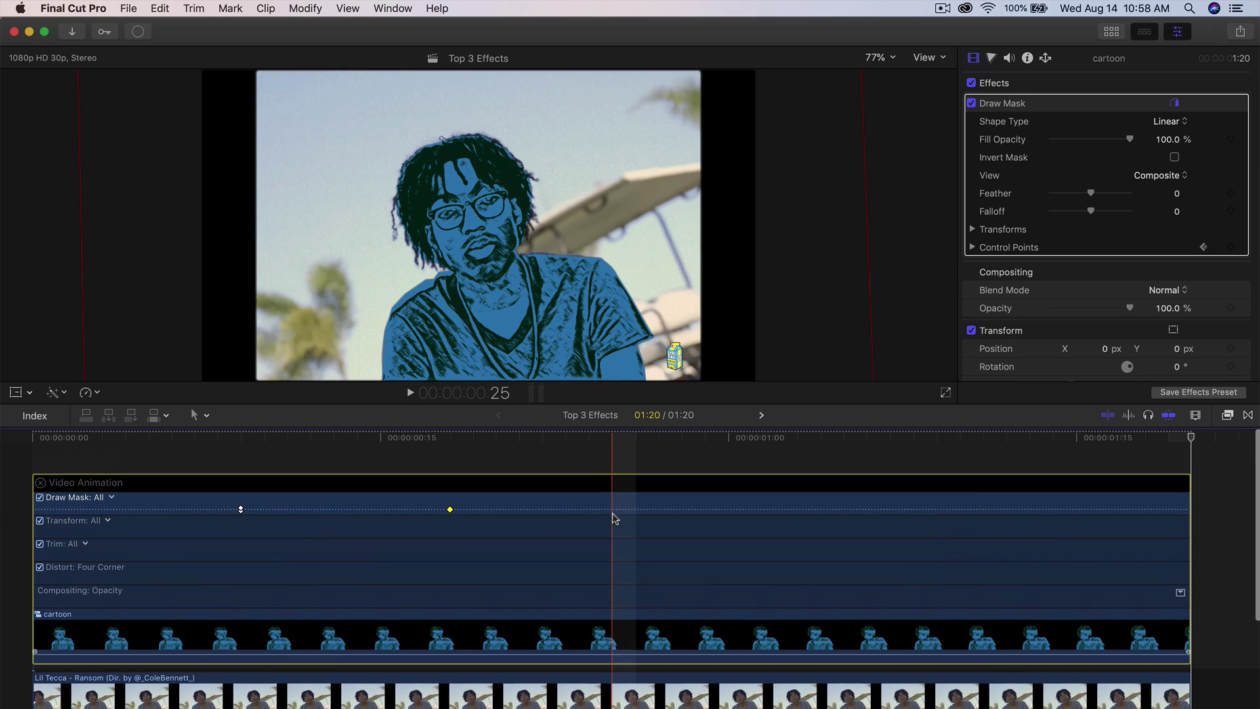
scroll(613, 513, down, 2)
scroll(469, 589, up, 2)
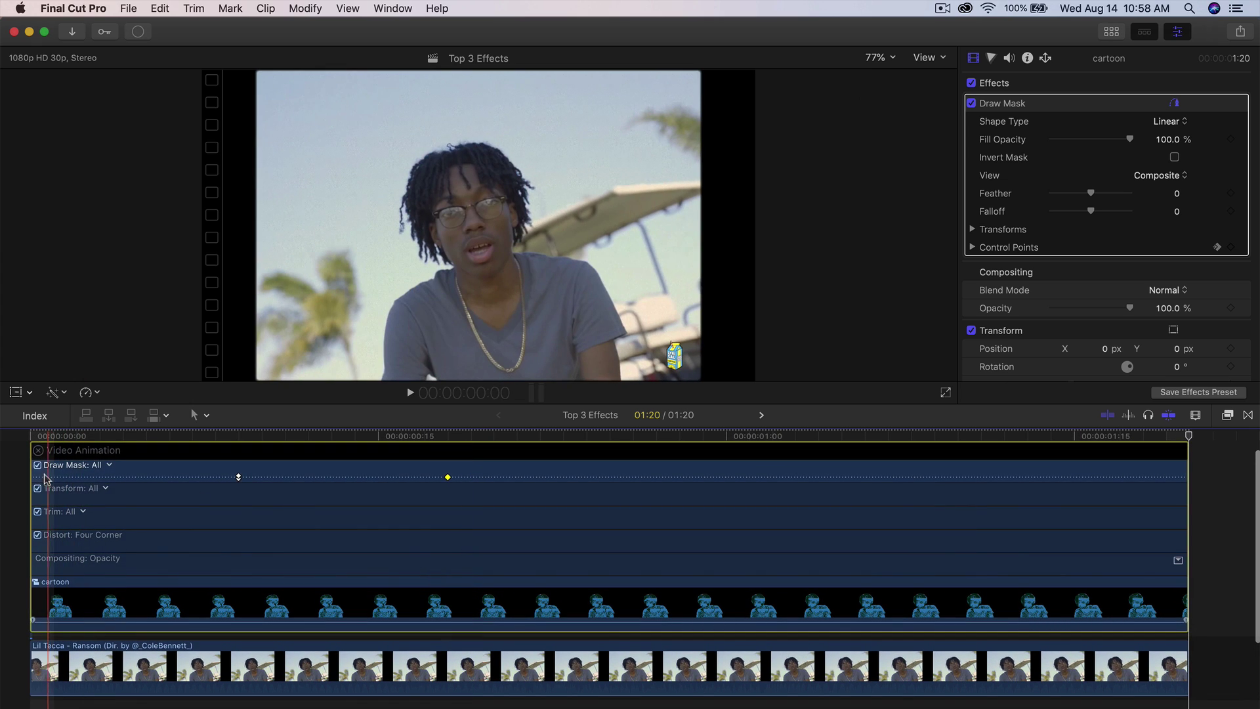
click(39, 449)
double_click(299, 597)
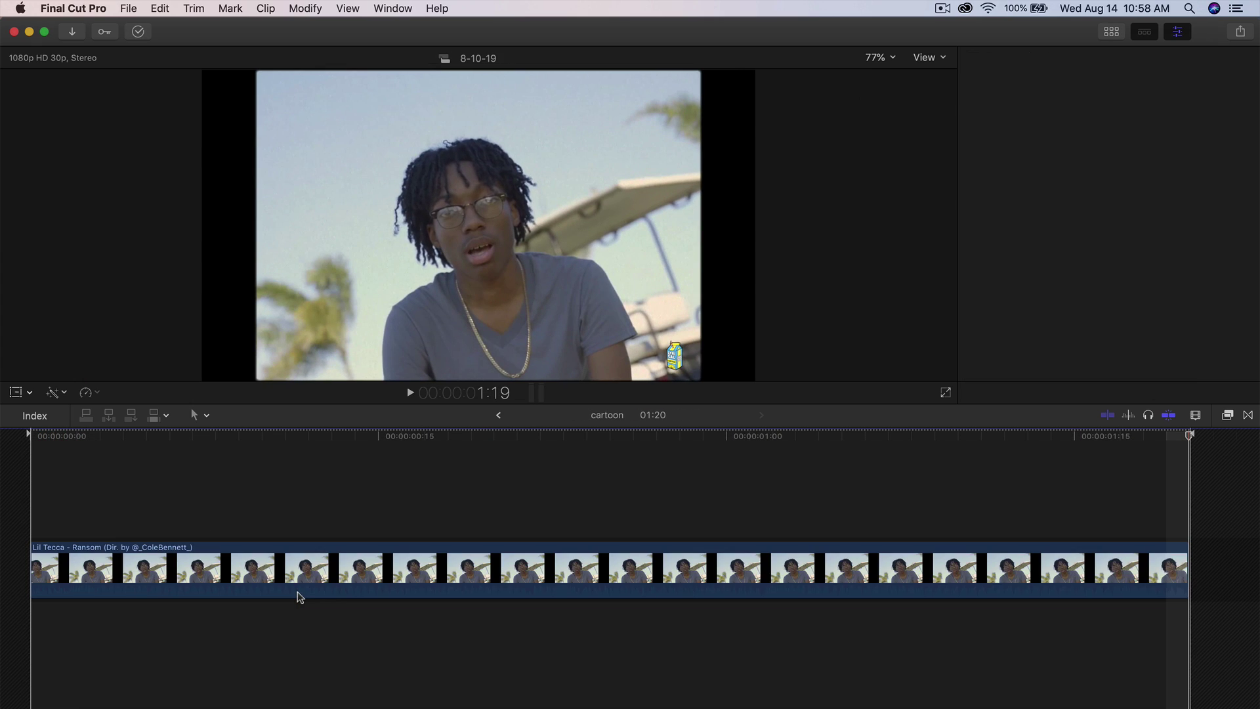
Step: Change the Comic Vintage fill colour to magenta and return to the Top 3 Effects timeline
click(354, 564)
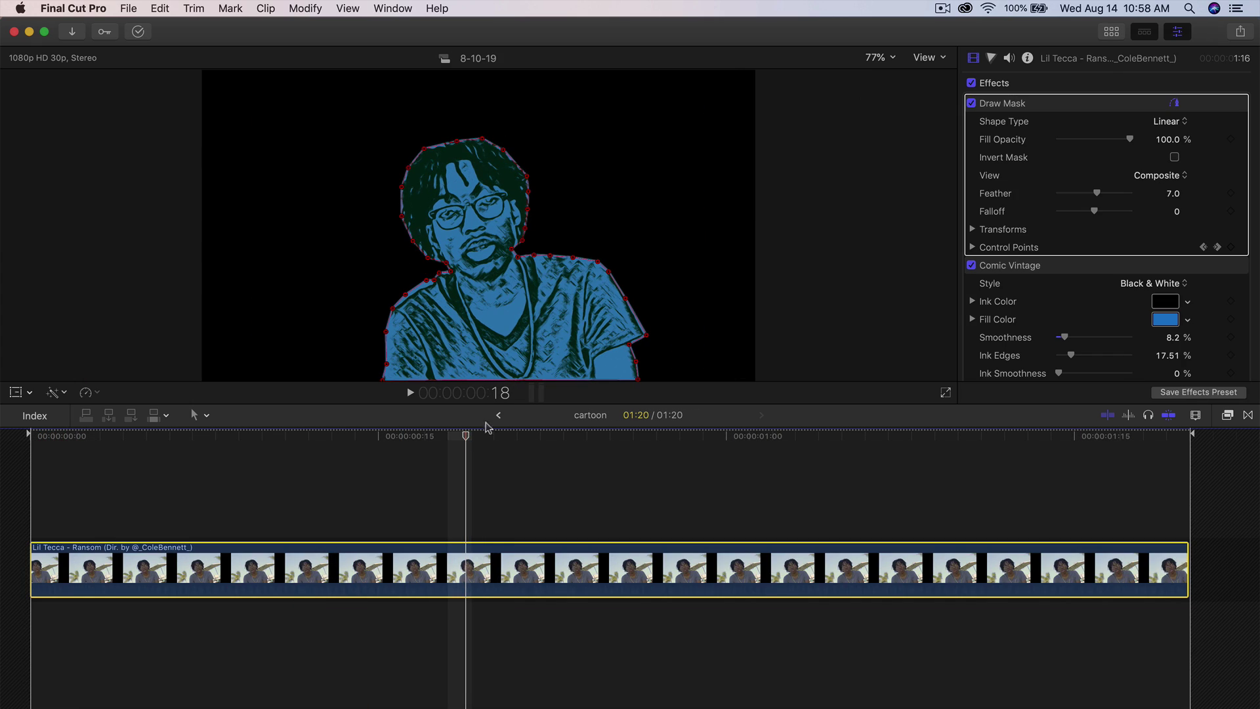
click(1054, 275)
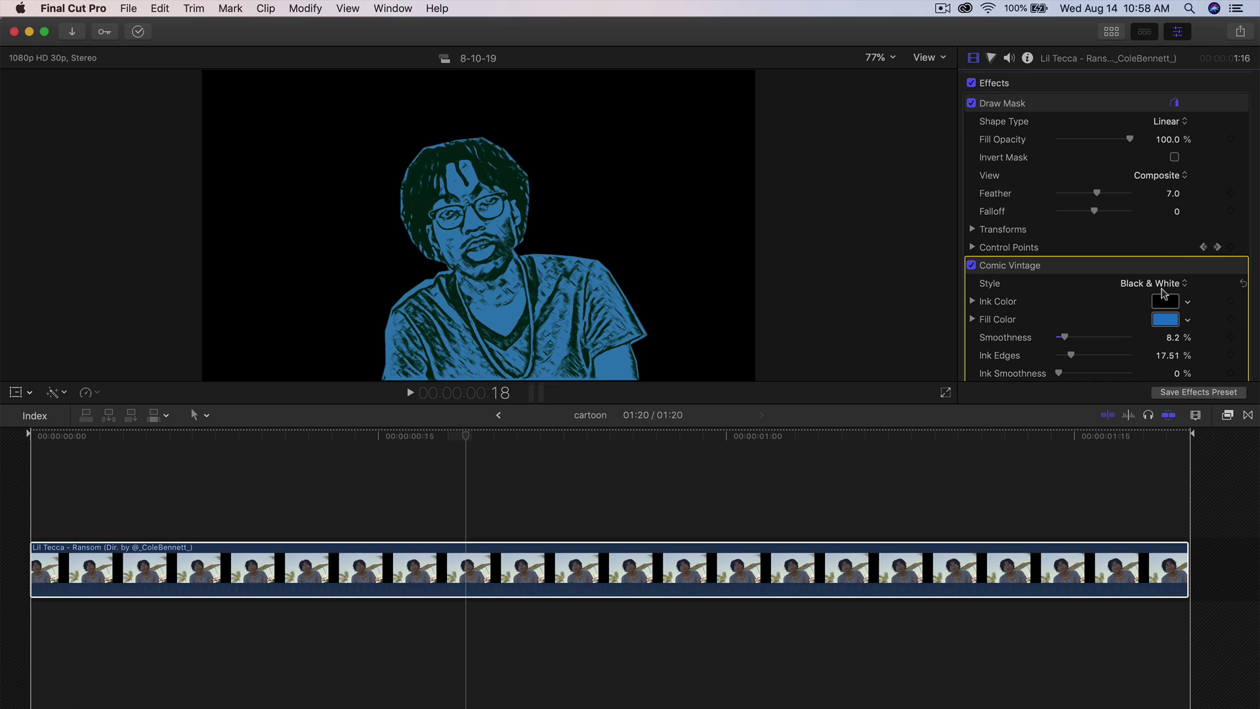
click(1165, 320)
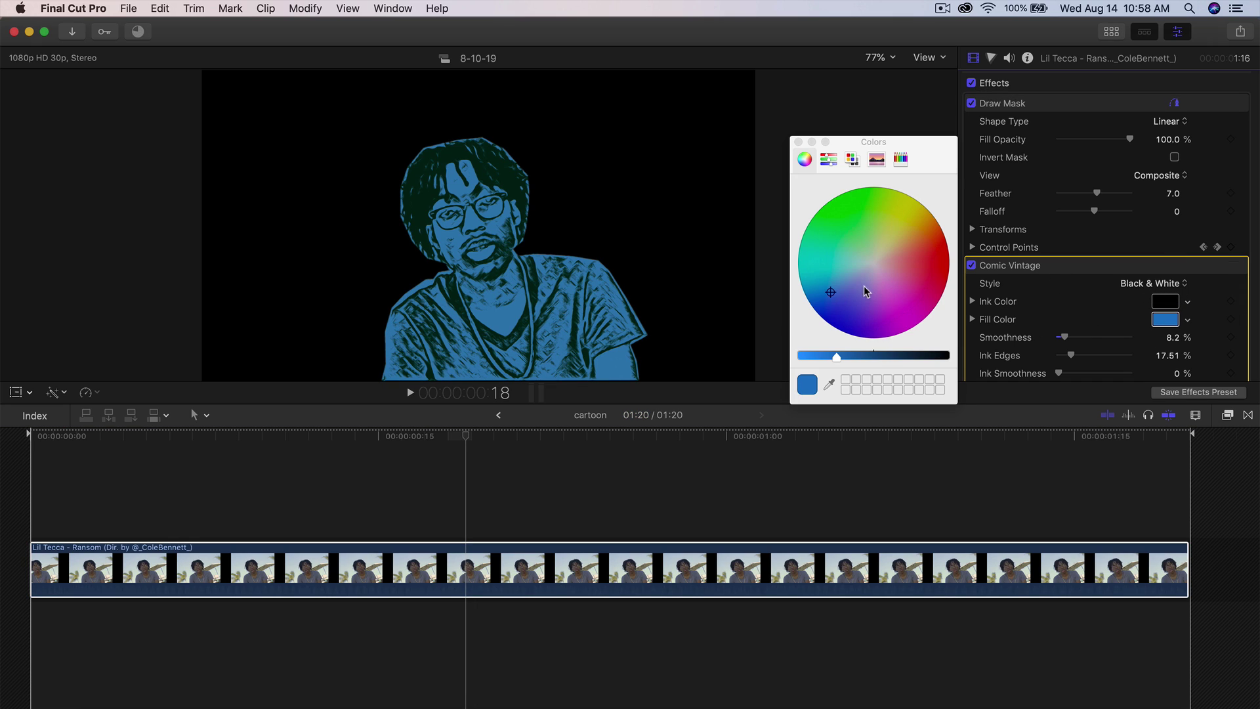
drag(864, 286, 912, 286)
click(906, 305)
click(798, 142)
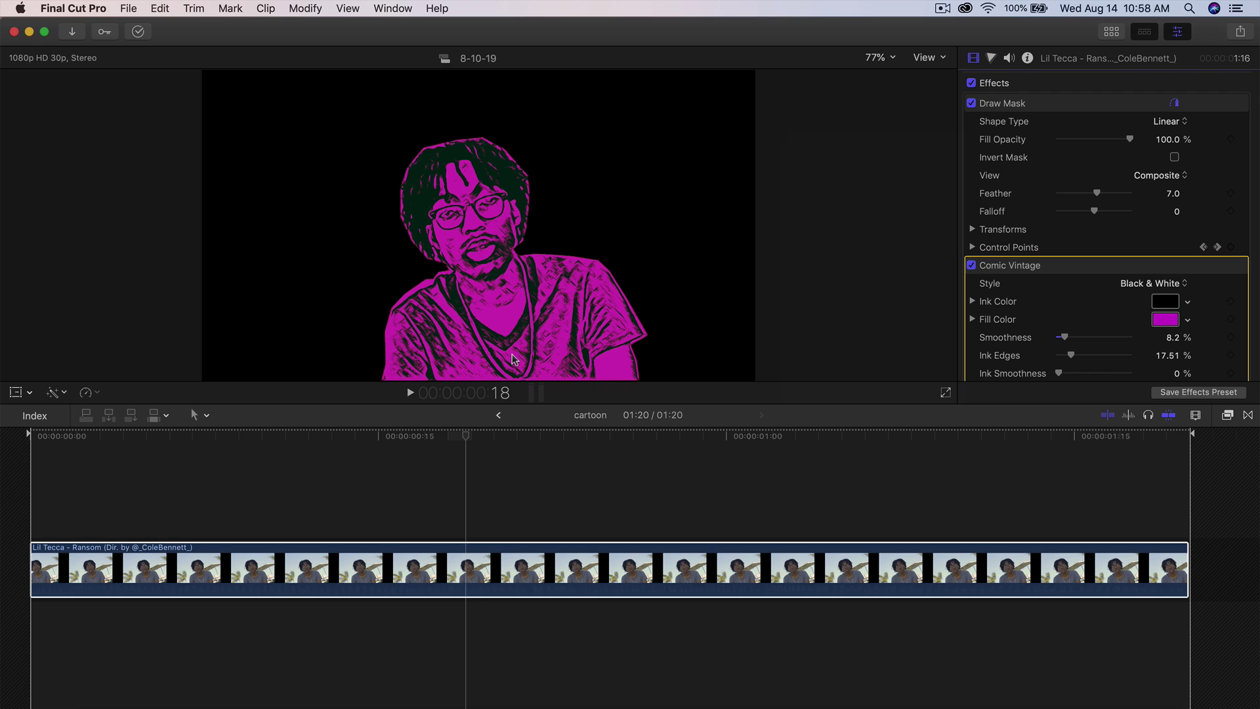
click(499, 415)
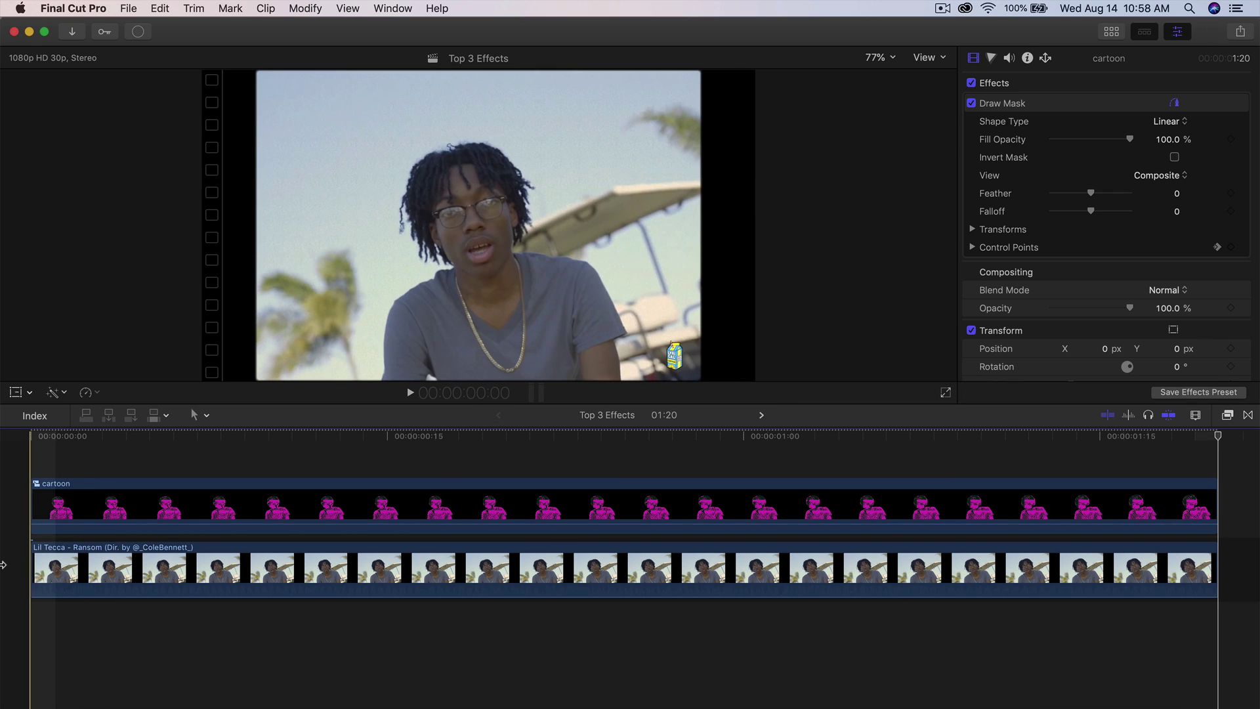
key(space)
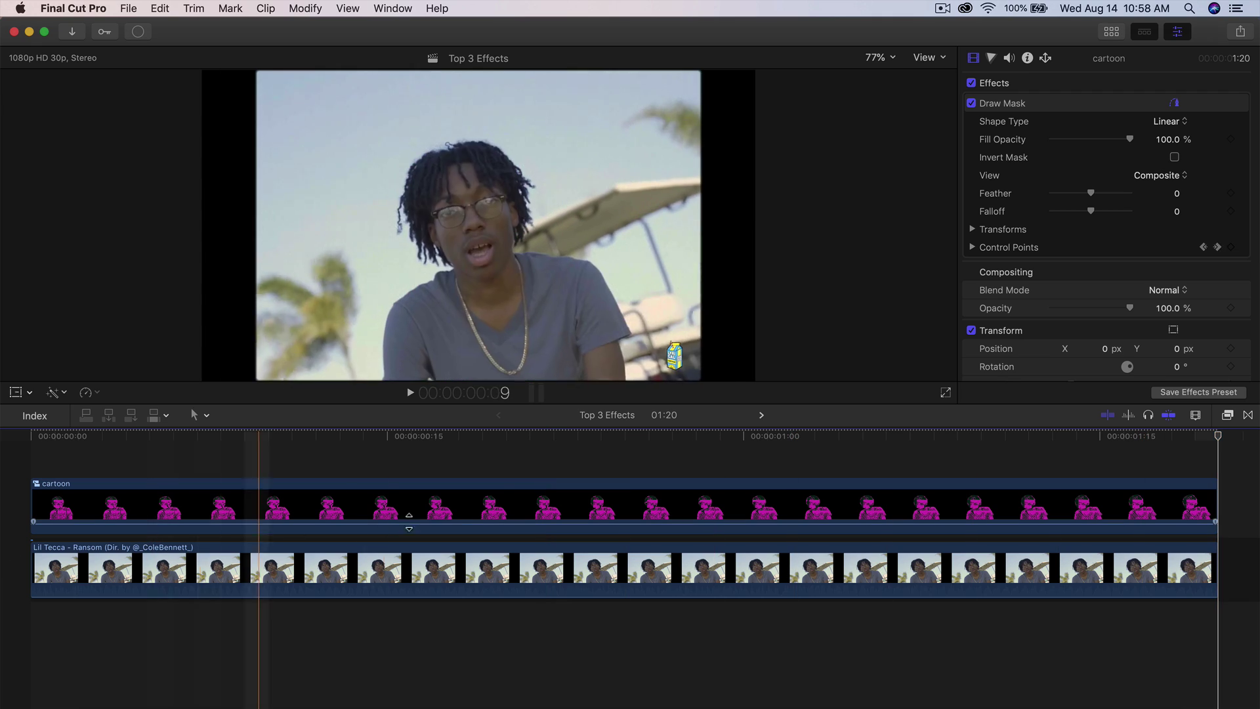